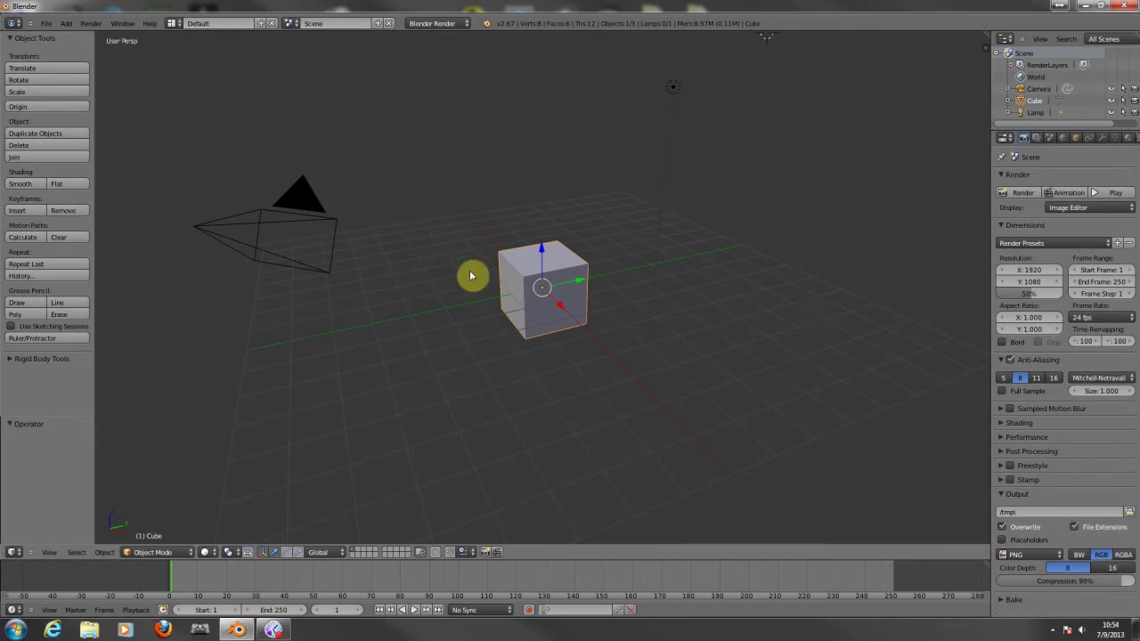
Move the cube up along Z and delete the camera object.
{"action": "left_click_drag", "start_coordinate": [540, 250], "coordinate": [547, 213]}
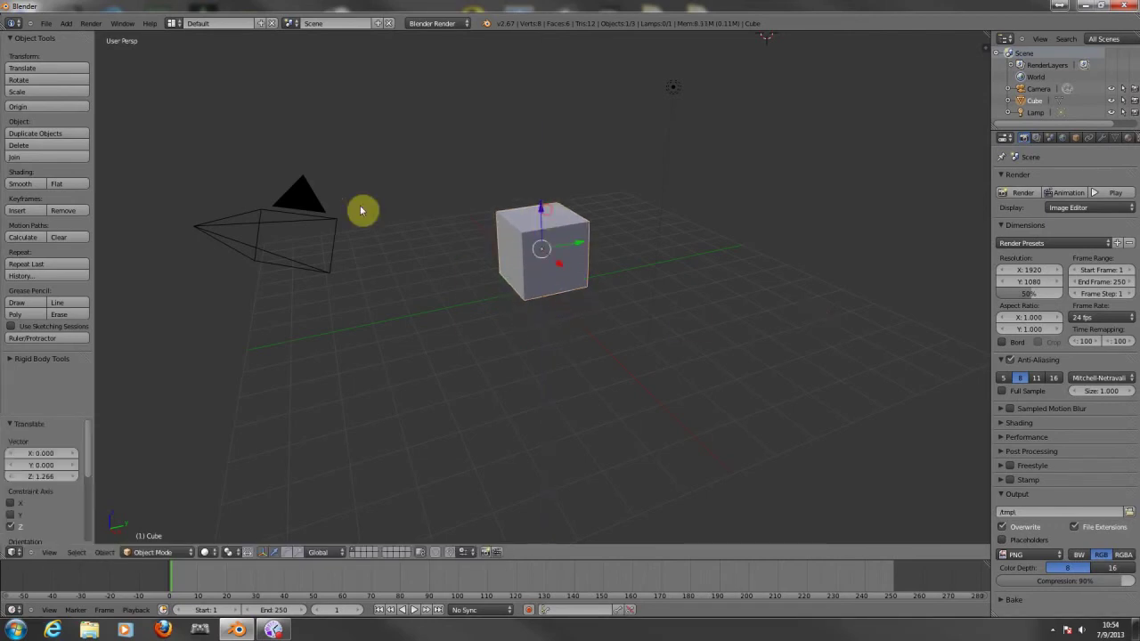
{"action": "right_click", "coordinate": [355, 210]}
{"action": "key", "text": "x"}
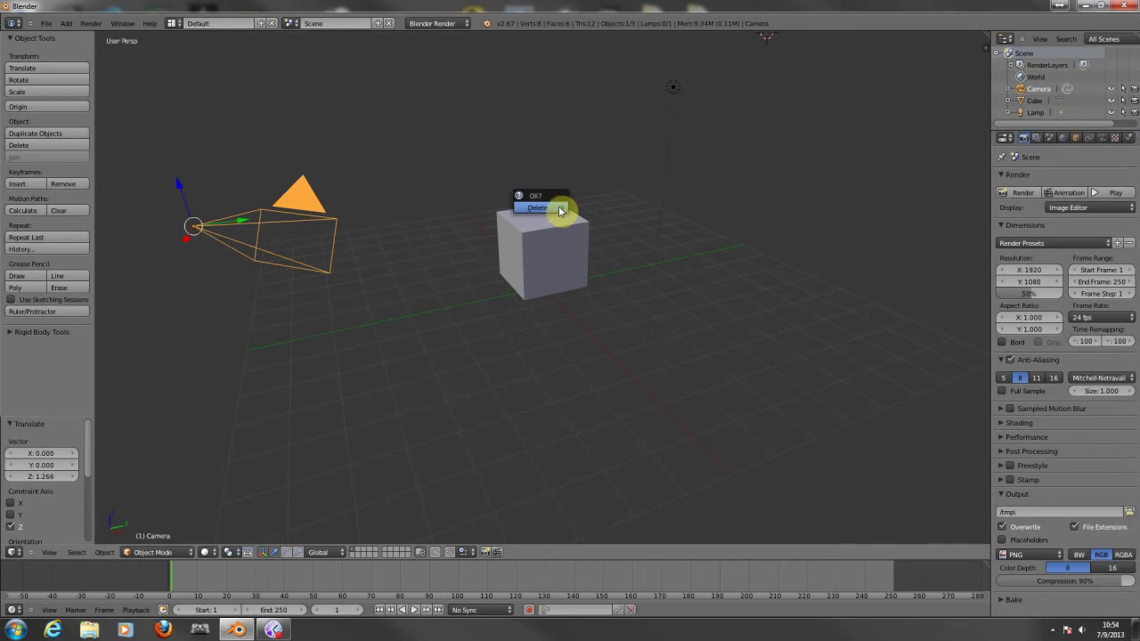
{"action": "left_click", "coordinate": [558, 205]}
Orbit to a front-on view, collapse the Anti-Aliasing settings and place the 3D cursor.
{"action": "middle_click_drag", "start_coordinate": [595, 190], "coordinate": [583, 172]}
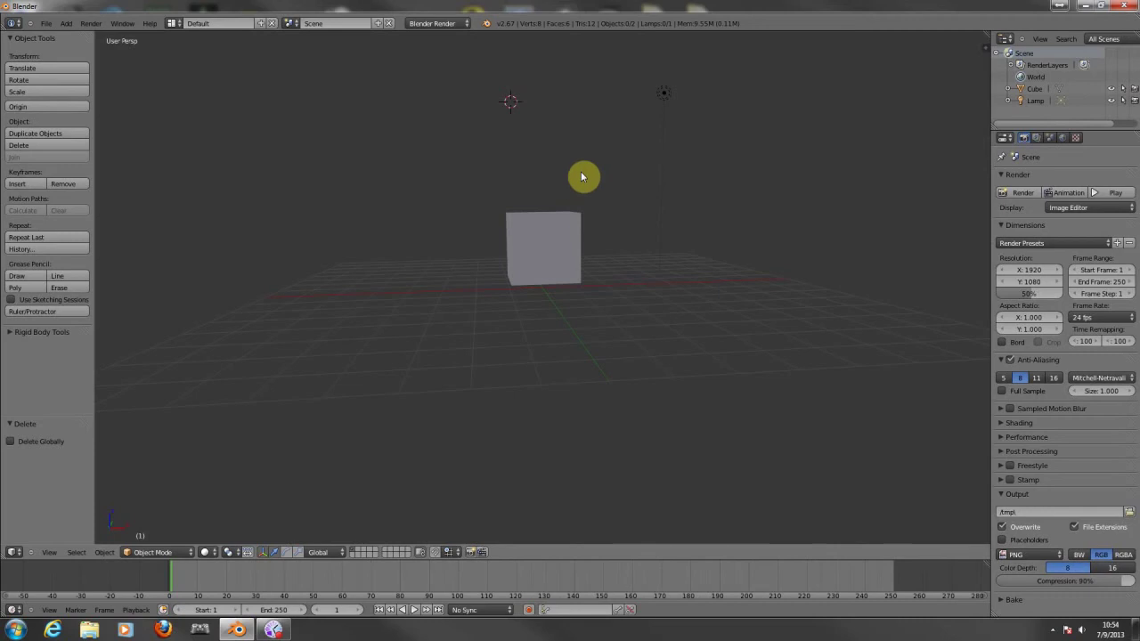
{"action": "left_click", "coordinate": [1133, 361]}
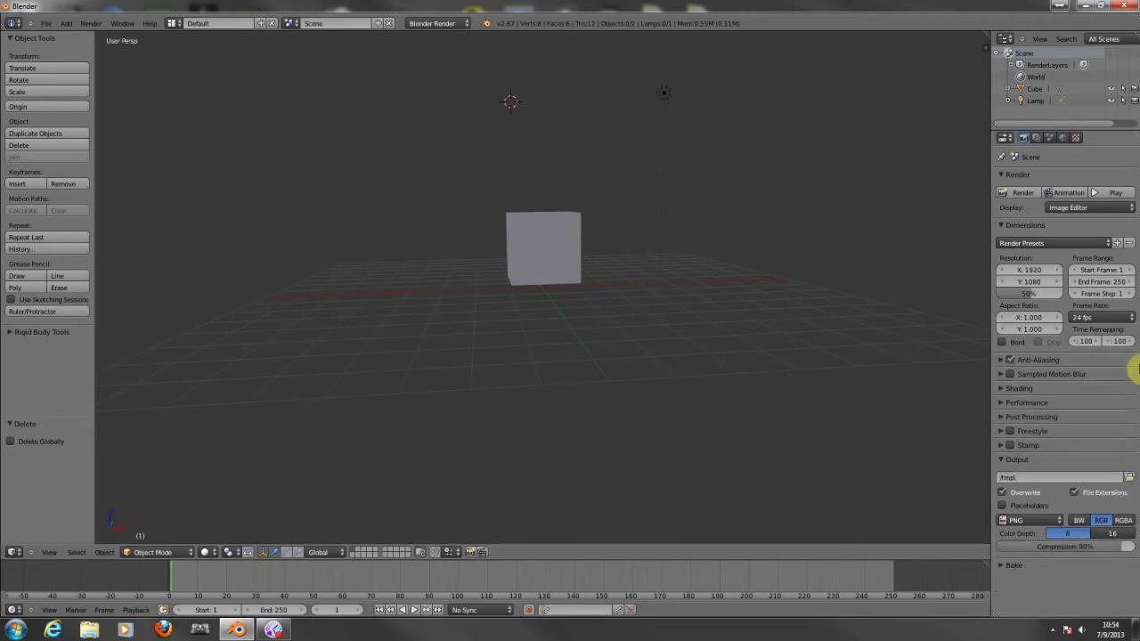
{"action": "left_click", "coordinate": [729, 303]}
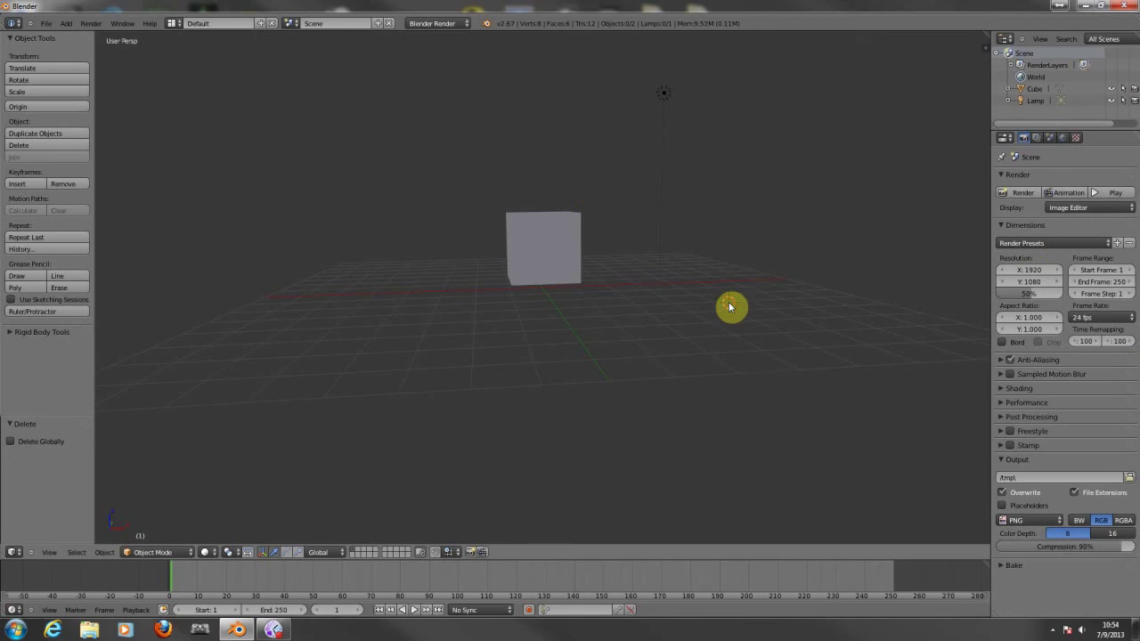
In front view, nudge the cube down 0.218 units along Z.
{"action": "key", "text": "KP_1"}
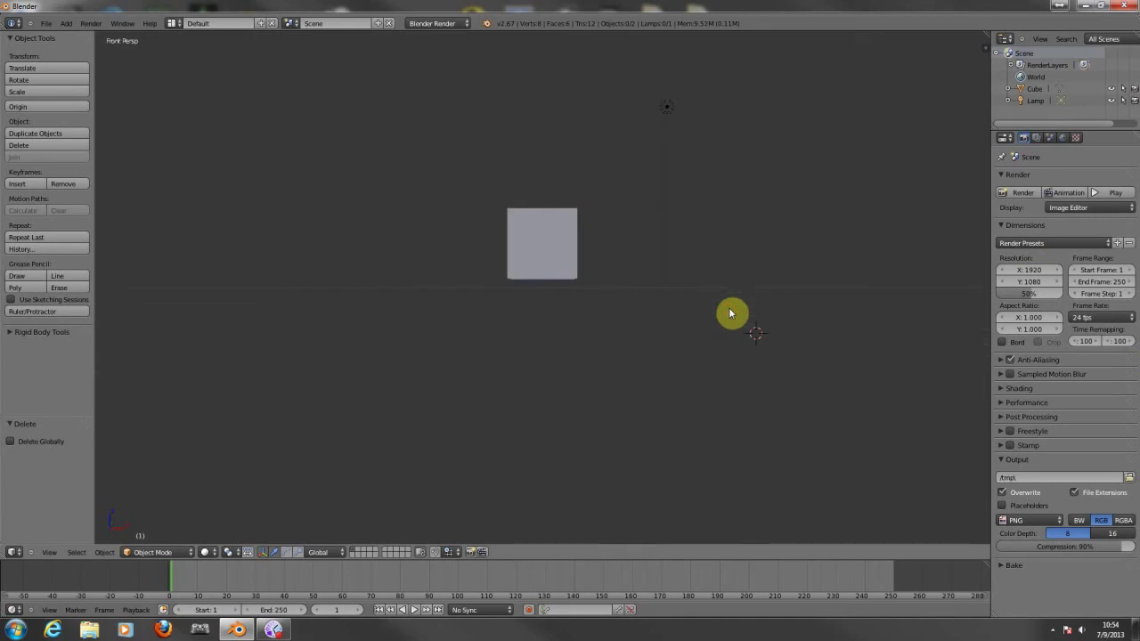
{"action": "right_click", "coordinate": [542, 279]}
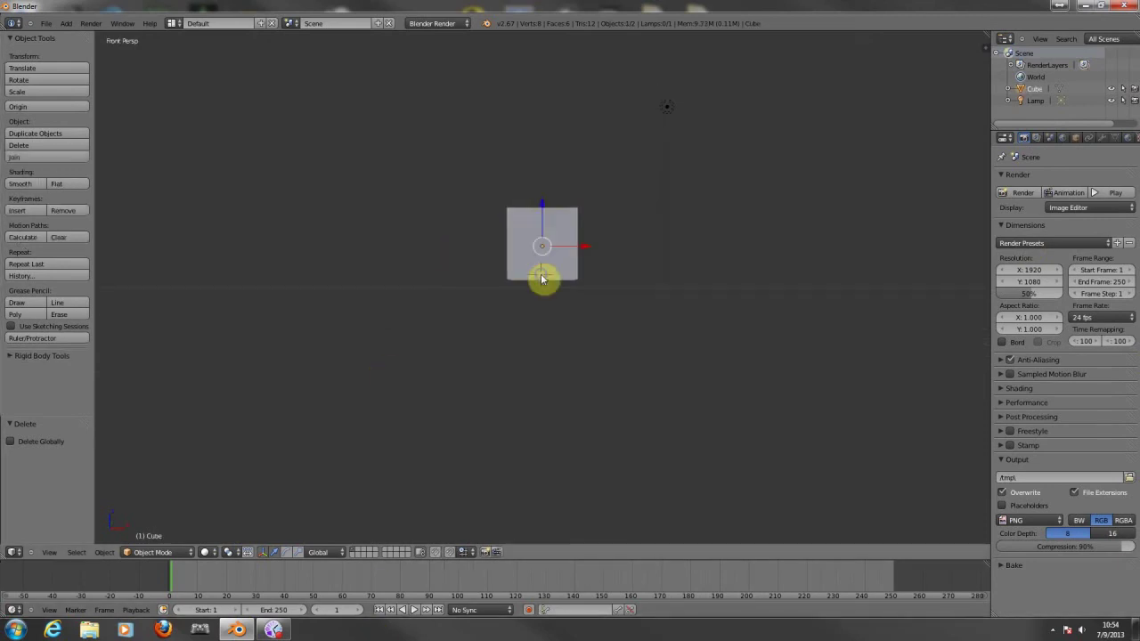
{"action": "left_click_drag", "start_coordinate": [541, 212], "coordinate": [543, 218]}
Reposition the 3D cursor below the cube and switch to the four-view layout.
{"action": "left_click", "coordinate": [613, 300]}
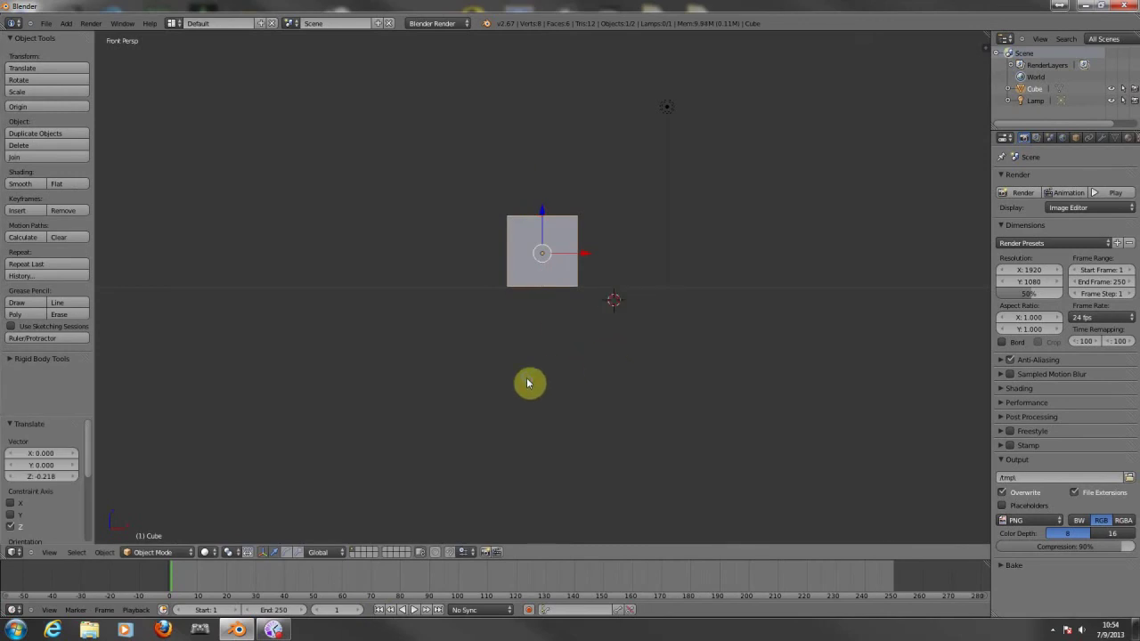
{"action": "left_click", "coordinate": [520, 366]}
{"action": "key", "text": "ctrl+alt+q"}
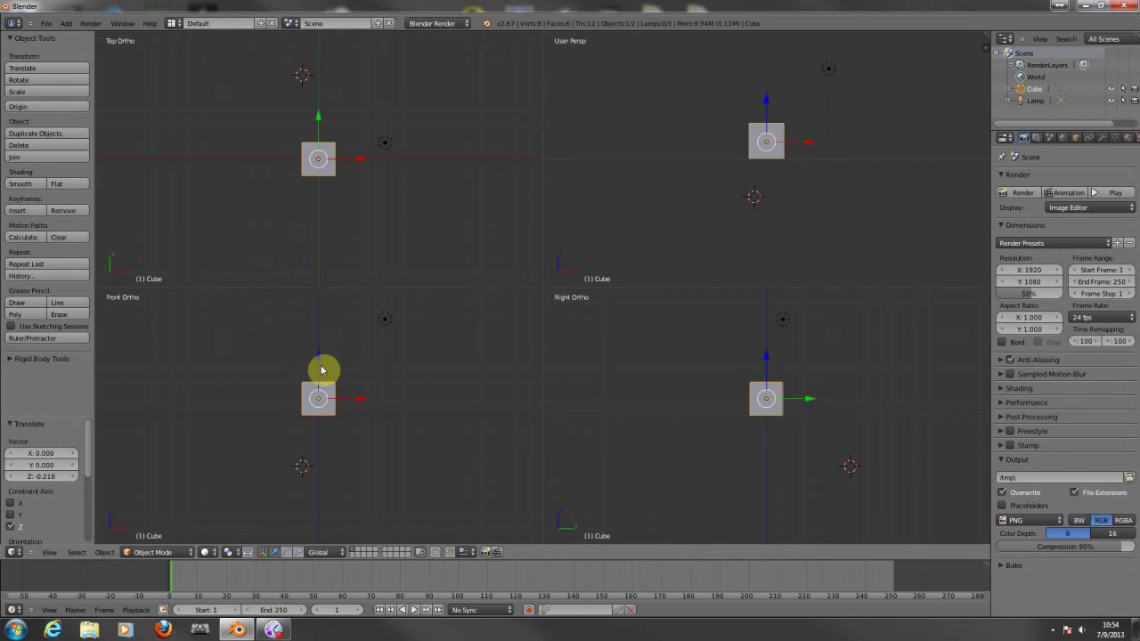
{"action": "scroll", "coordinate": [322, 371], "scroll_direction": "up", "scroll_amount": 3}
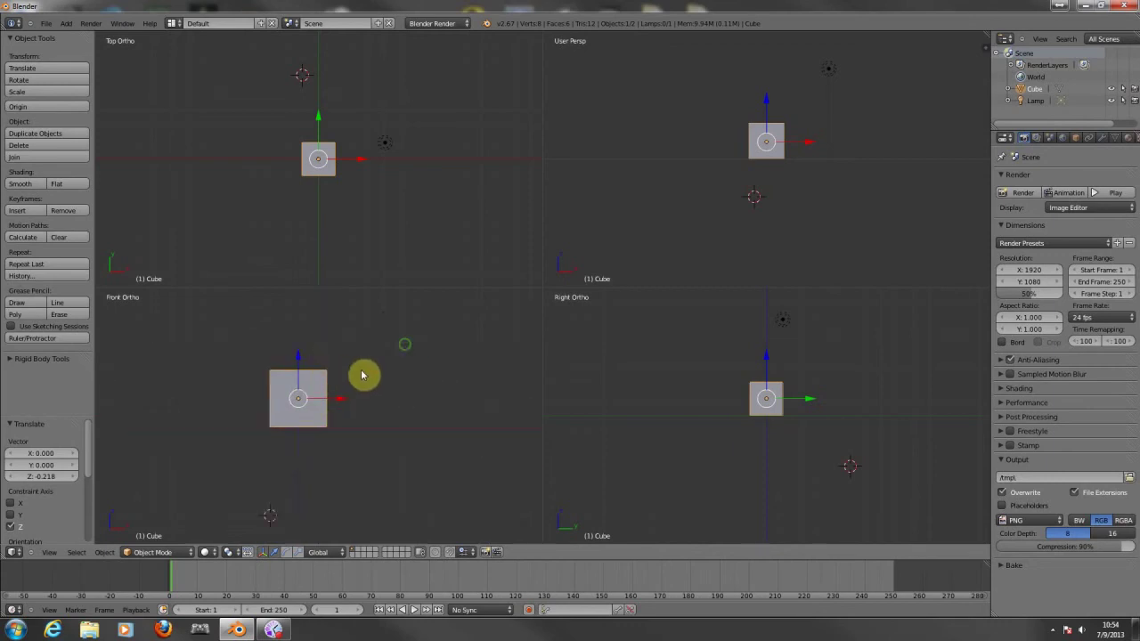
{"action": "middle_click_drag", "start_coordinate": [362, 375], "coordinate": [377, 433], "text": "shift"}
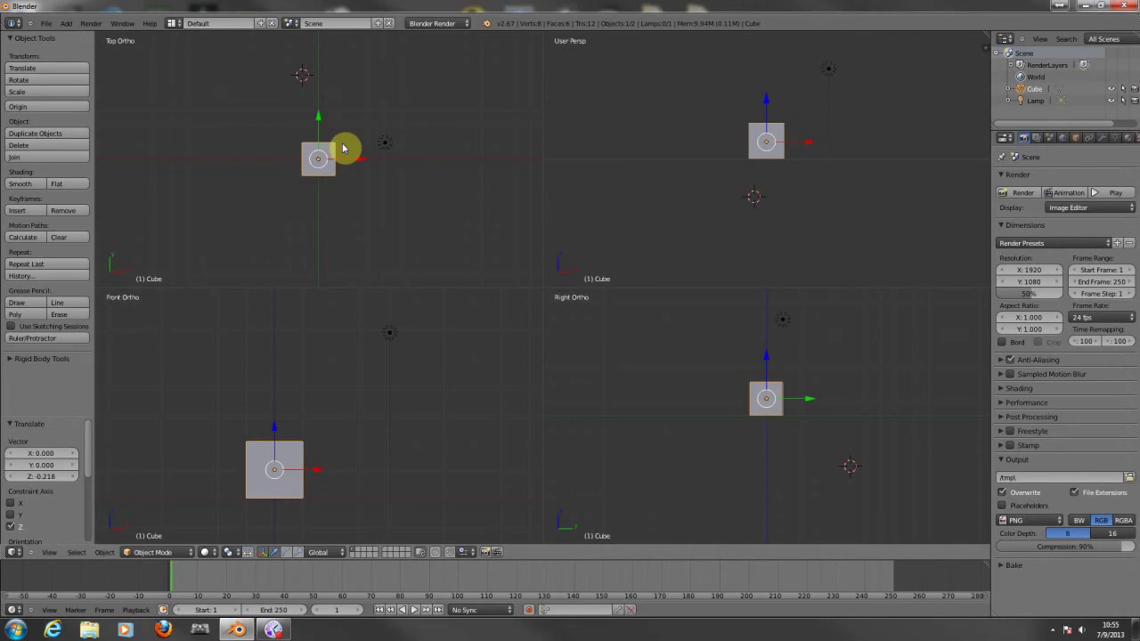
{"action": "key", "text": "a"}
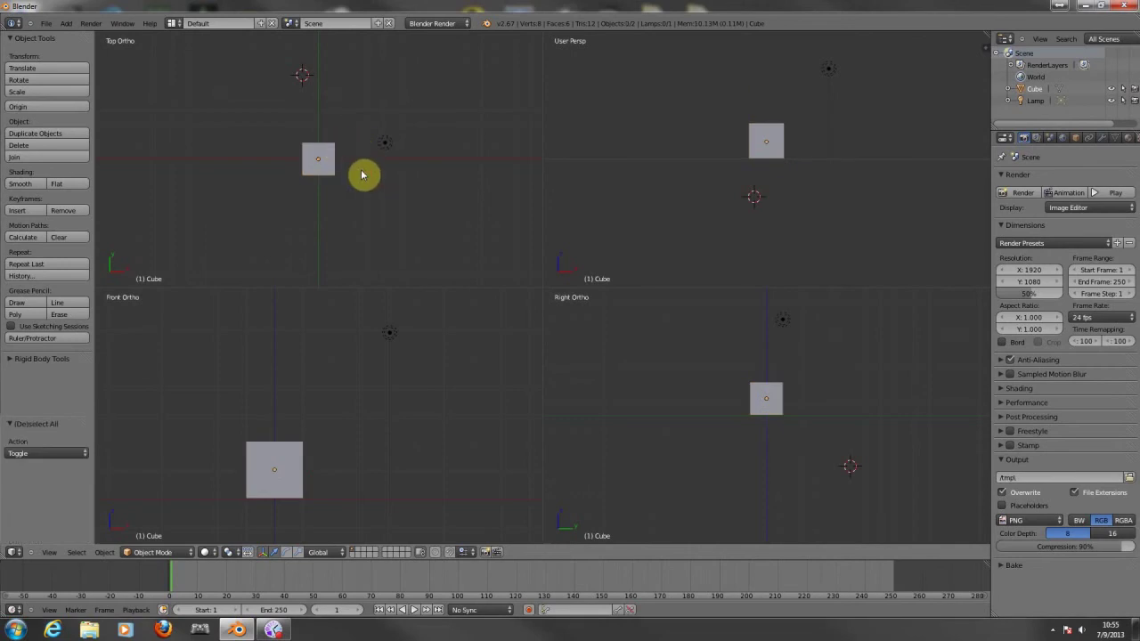
{"action": "scroll", "coordinate": [362, 175], "scroll_direction": "up", "scroll_amount": 7}
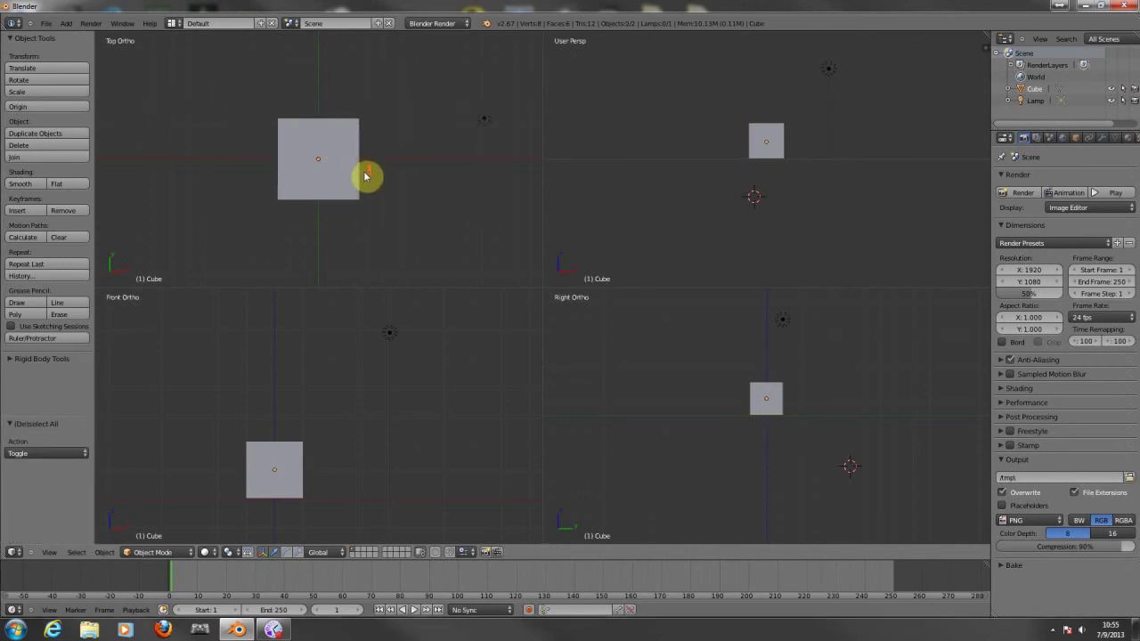
{"action": "left_click", "coordinate": [420, 152]}
{"action": "right_click", "coordinate": [375, 106]}
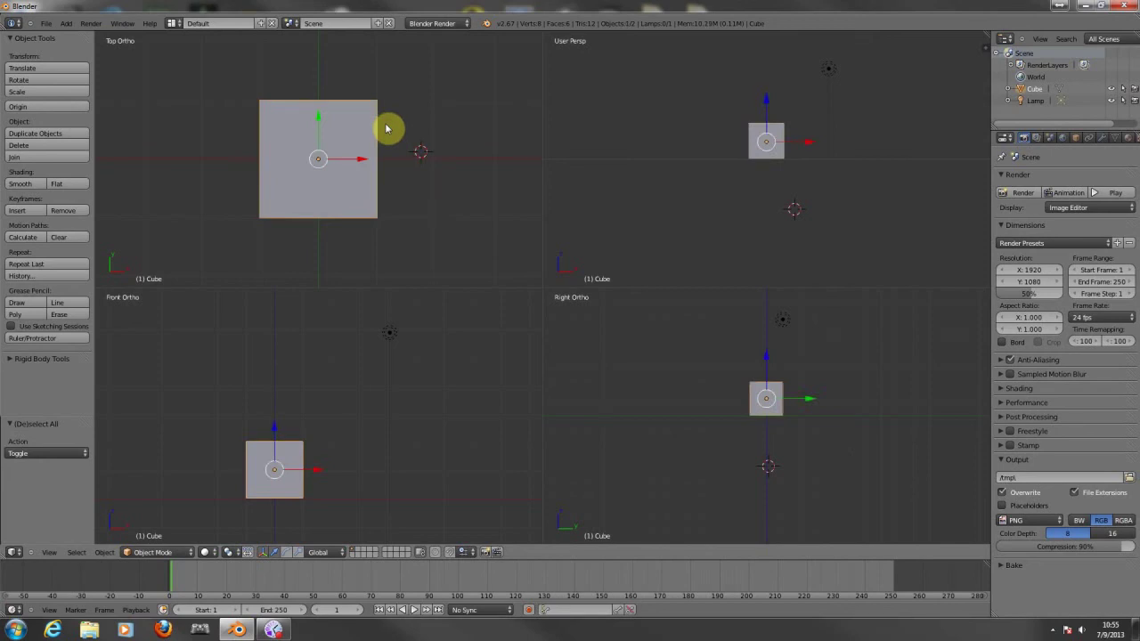
Enter Edit Mode with nothing selected and orbit the enlarged view around the cube.
{"action": "key", "text": "Tab"}
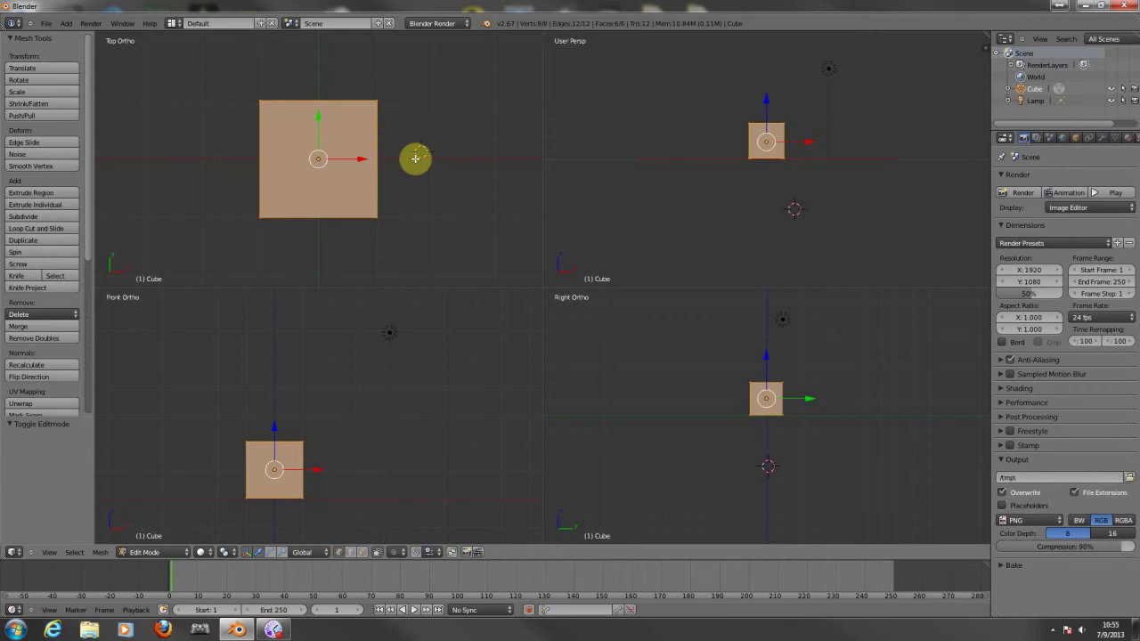
{"action": "key", "text": "a"}
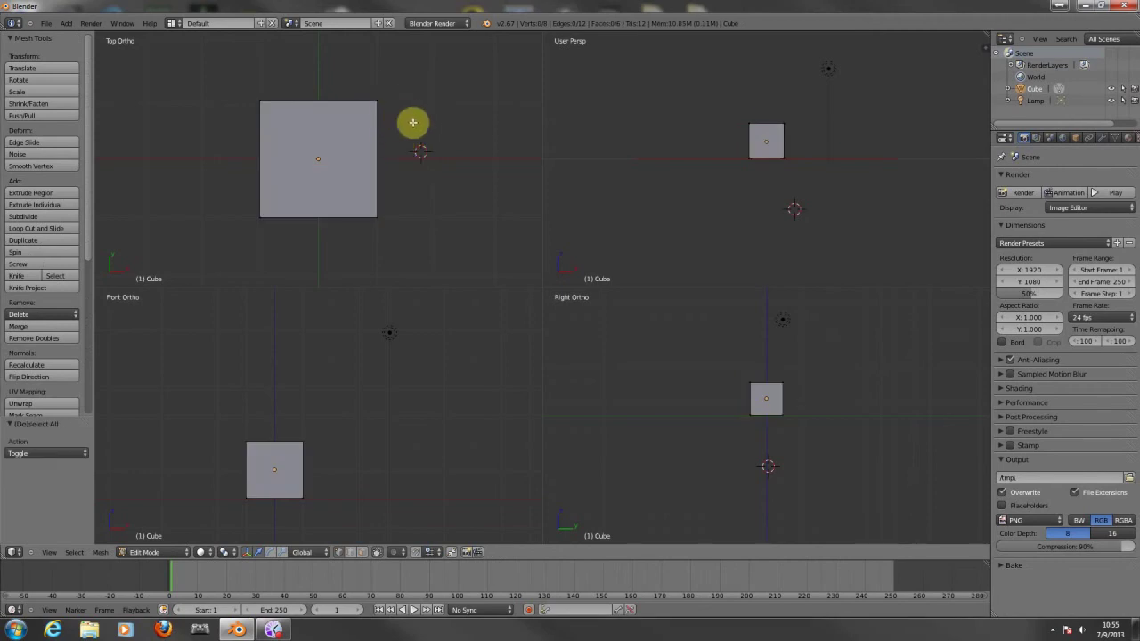
{"action": "key", "text": "ctrl+alt+q"}
{"action": "middle_click_drag", "start_coordinate": [651, 209], "coordinate": [606, 173]}
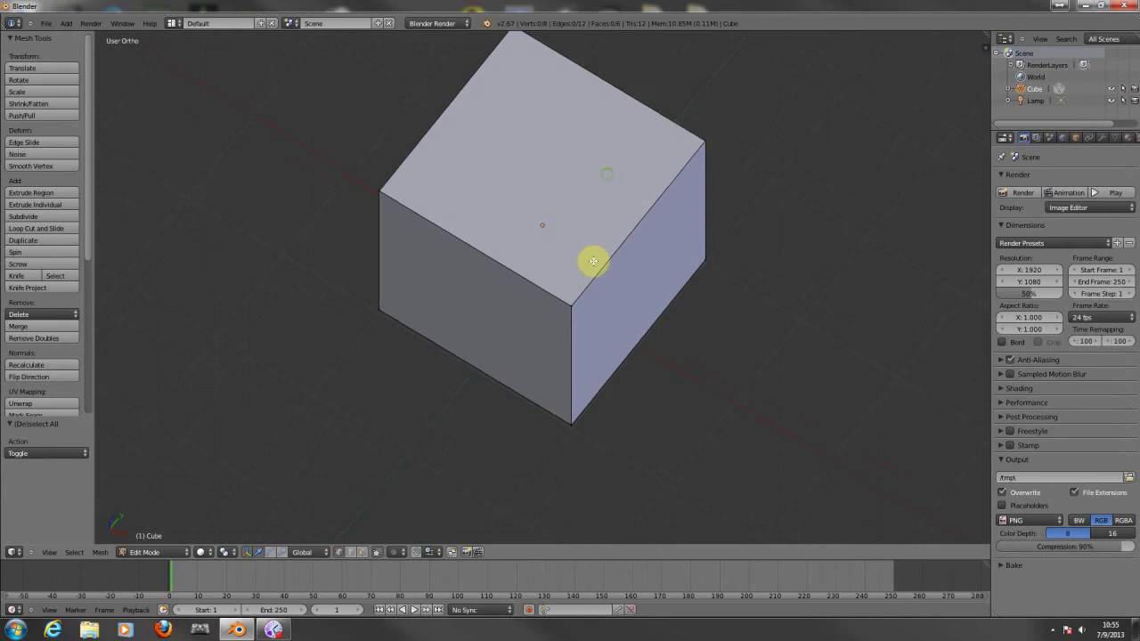
{"action": "middle_click_drag", "start_coordinate": [656, 140], "coordinate": [616, 175]}
Select the cube's four top vertices, then return to the four-view layout.
{"action": "right_click", "coordinate": [603, 102]}
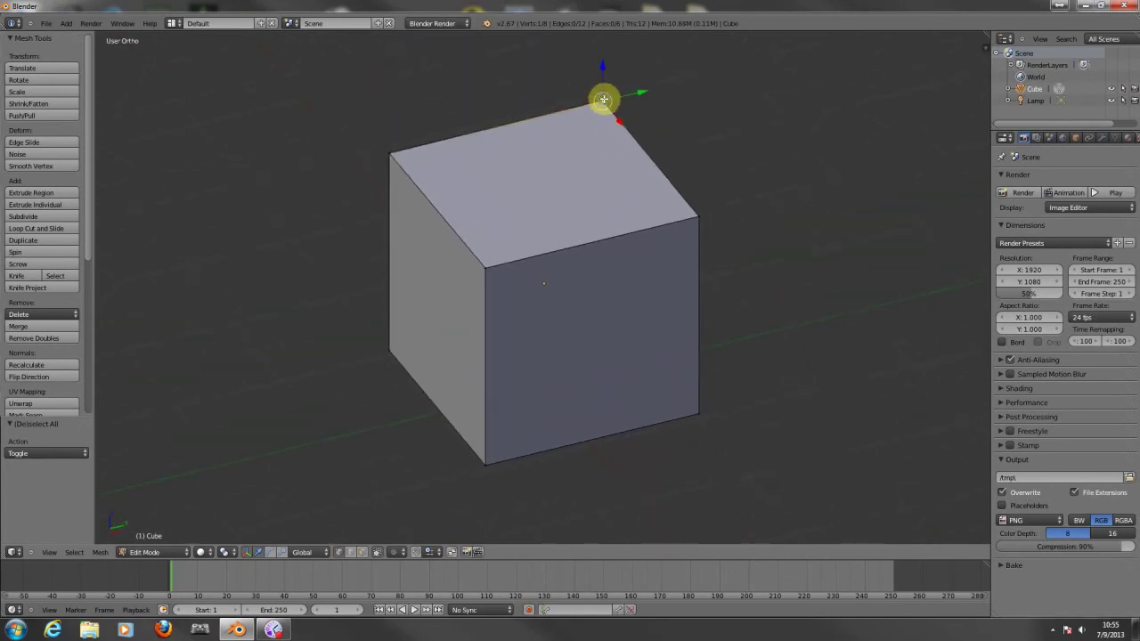
{"action": "right_click", "coordinate": [392, 153], "text": "shift"}
{"action": "right_click", "coordinate": [486, 264], "text": "shift"}
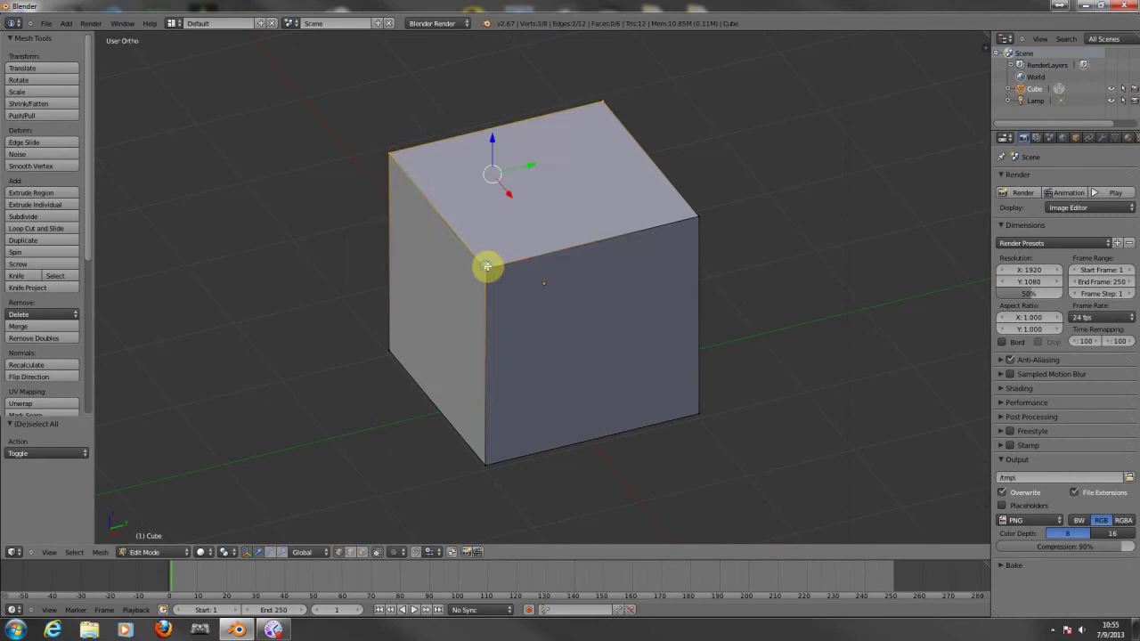
{"action": "right_click", "coordinate": [708, 219], "text": "shift"}
{"action": "middle_click_drag", "start_coordinate": [723, 227], "coordinate": [738, 254]}
{"action": "key", "text": "ctrl+alt+q"}
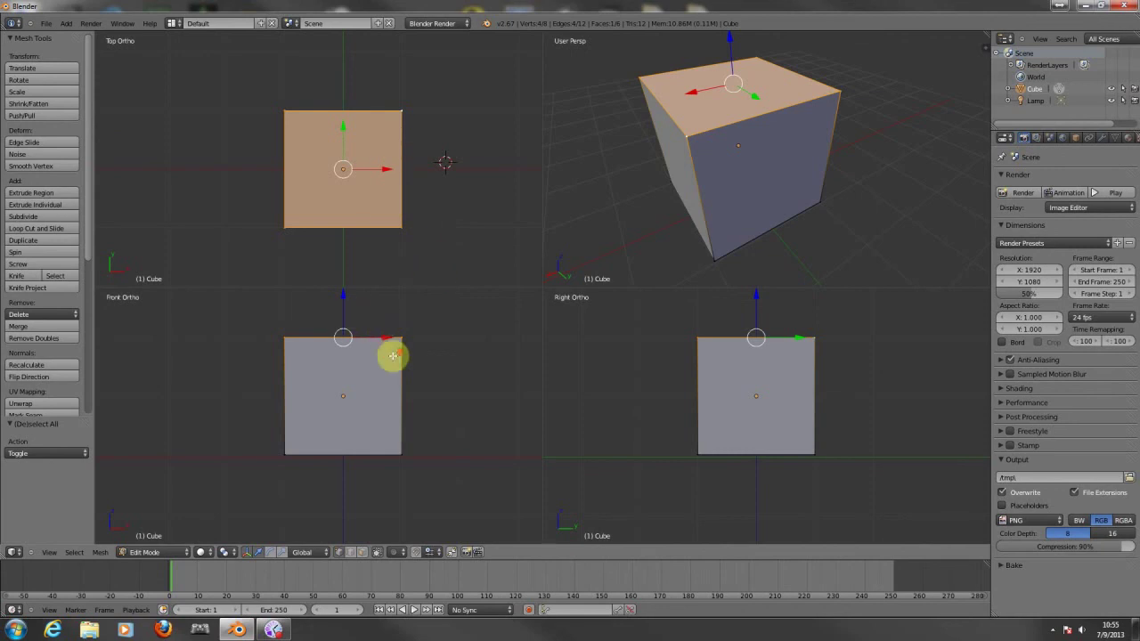
{"action": "scroll", "coordinate": [393, 356], "scroll_direction": "down", "scroll_amount": 5}
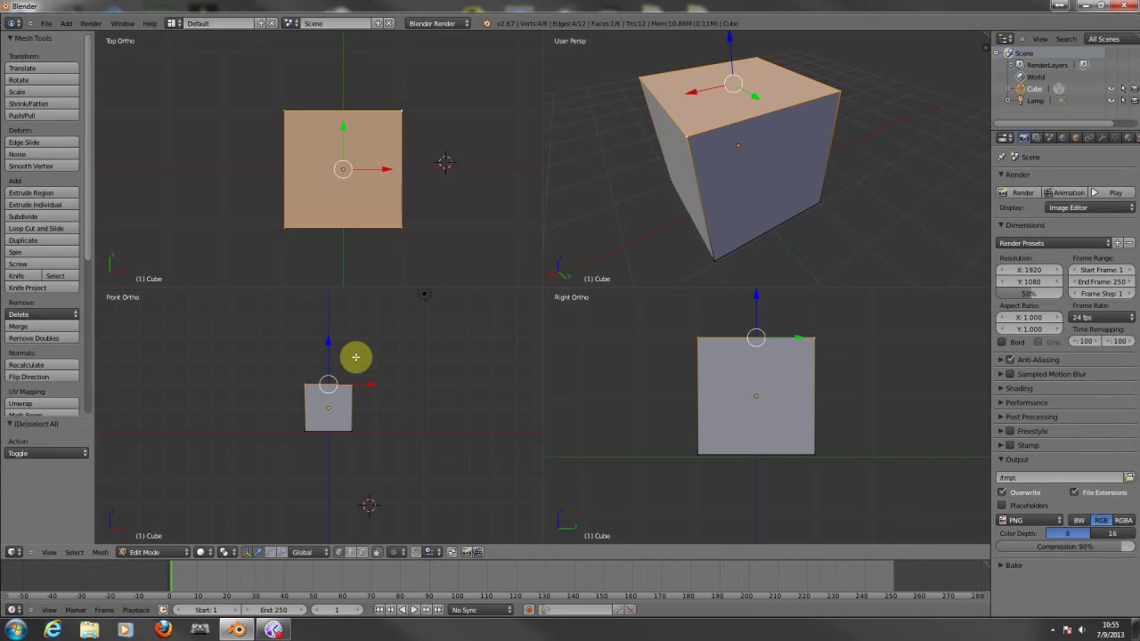
Extrude the top face and raise it 2 units along Z.
{"action": "key", "text": "e"}
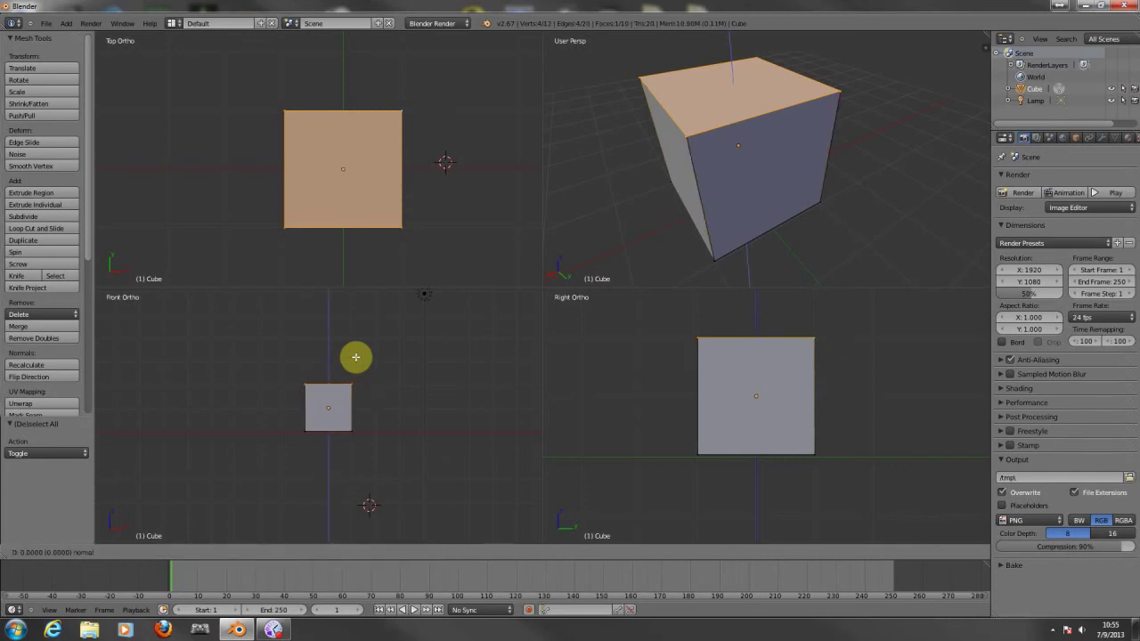
{"action": "left_click", "coordinate": [356, 358]}
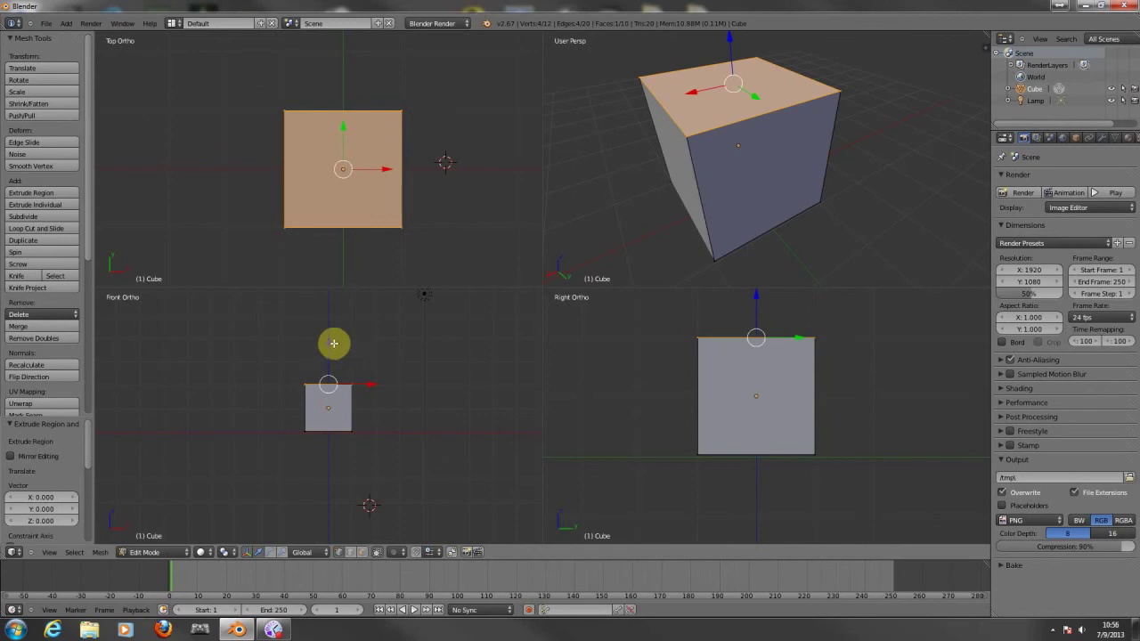
{"action": "left_click", "coordinate": [330, 335]}
{"action": "left_click_drag", "start_coordinate": [329, 333], "coordinate": [331, 300]}
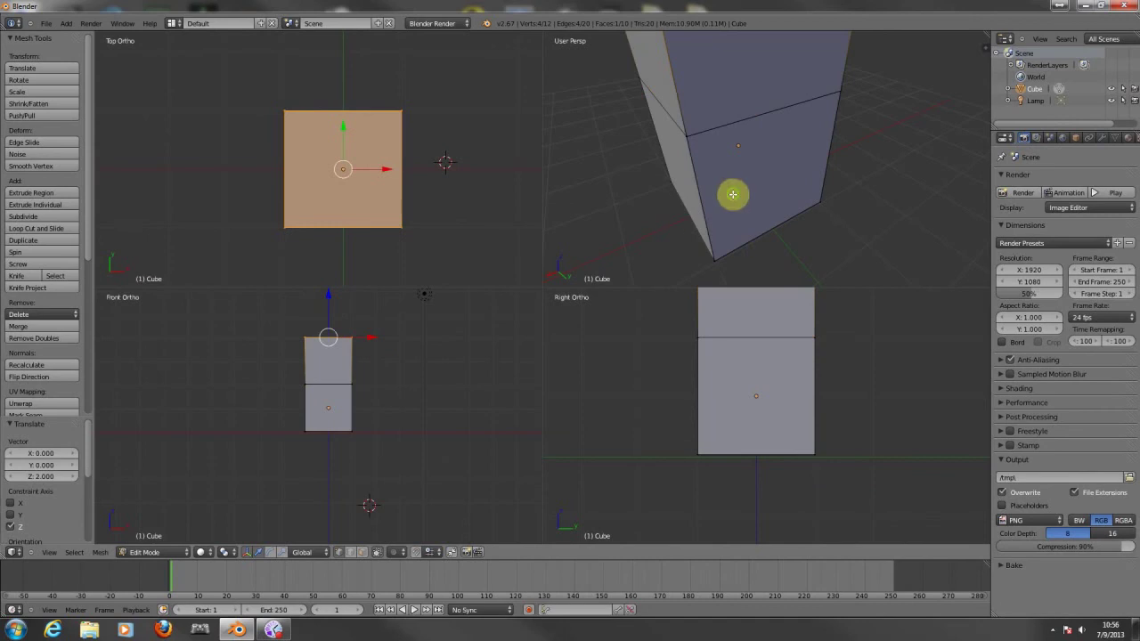
{"action": "middle_click_drag", "start_coordinate": [733, 193], "coordinate": [793, 110]}
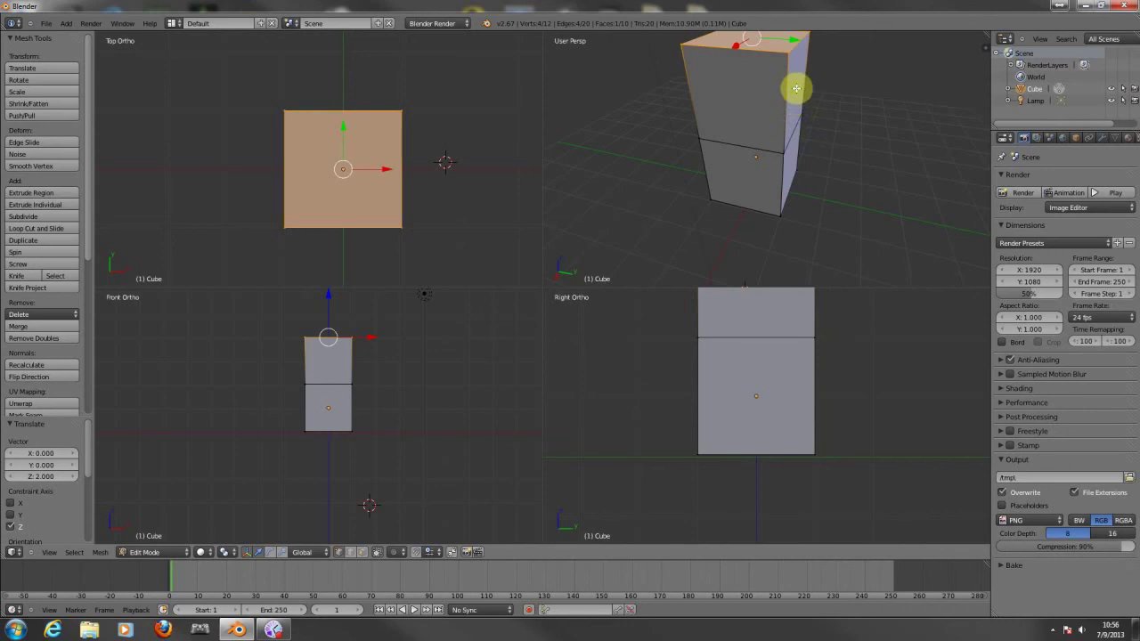
{"action": "middle_click_drag", "start_coordinate": [797, 92], "coordinate": [829, 166]}
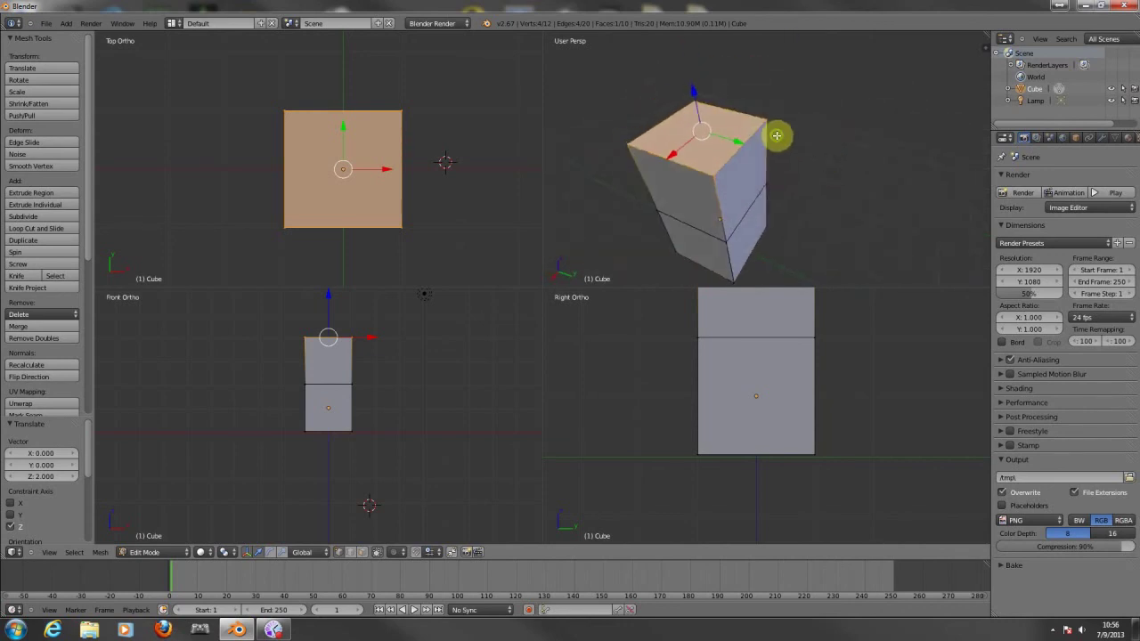
{"action": "middle_click_drag", "start_coordinate": [778, 134], "coordinate": [789, 145]}
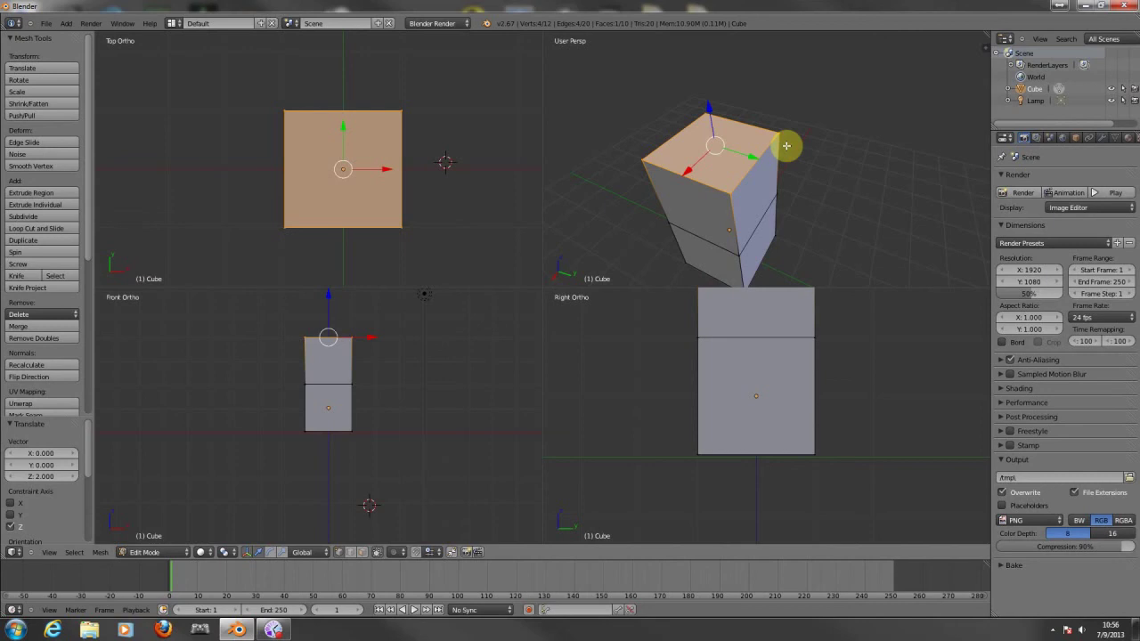
Extrude the new top face again and lift it straight up for the third section.
{"action": "key", "text": "e"}
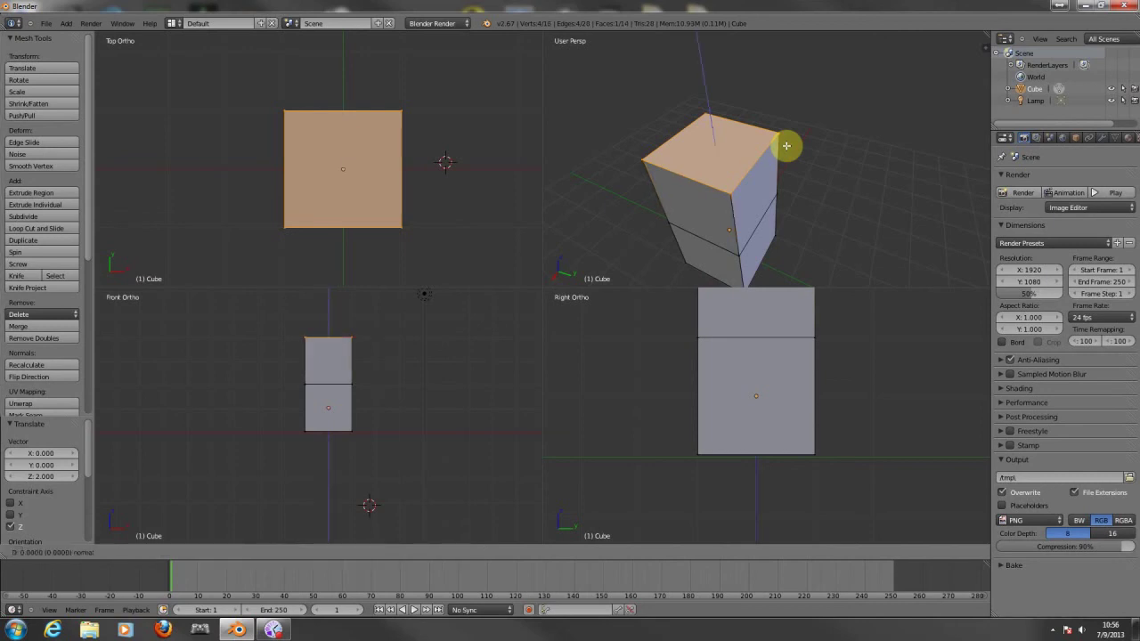
{"action": "right_click", "coordinate": [786, 145]}
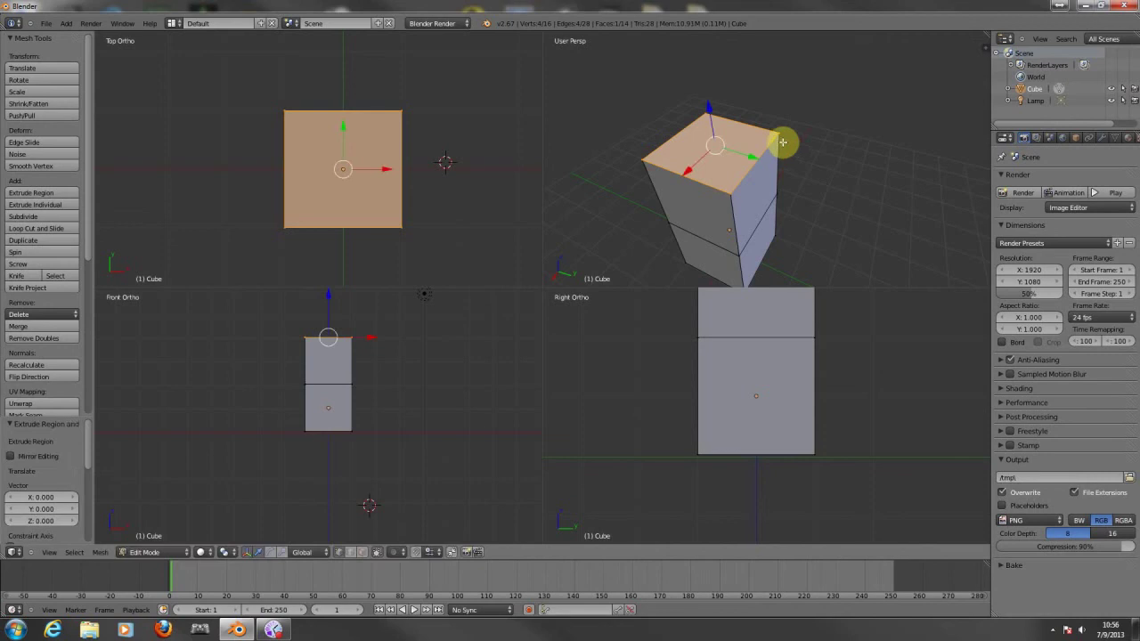
{"action": "left_click_drag", "start_coordinate": [712, 113], "coordinate": [692, 41]}
{"action": "scroll", "coordinate": [807, 137], "scroll_direction": "down", "scroll_amount": 3}
{"action": "middle_click_drag", "start_coordinate": [807, 137], "coordinate": [757, 125]}
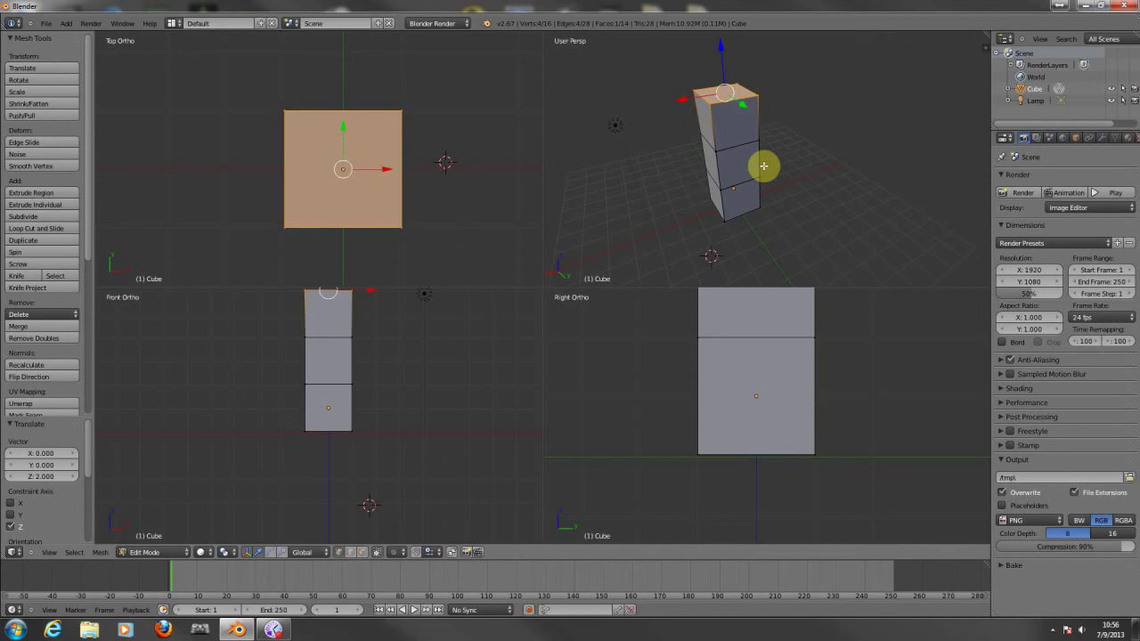
Maximise the perspective view of the three-section column and deselect its top face.
{"action": "key", "text": "ctrl+alt+q"}
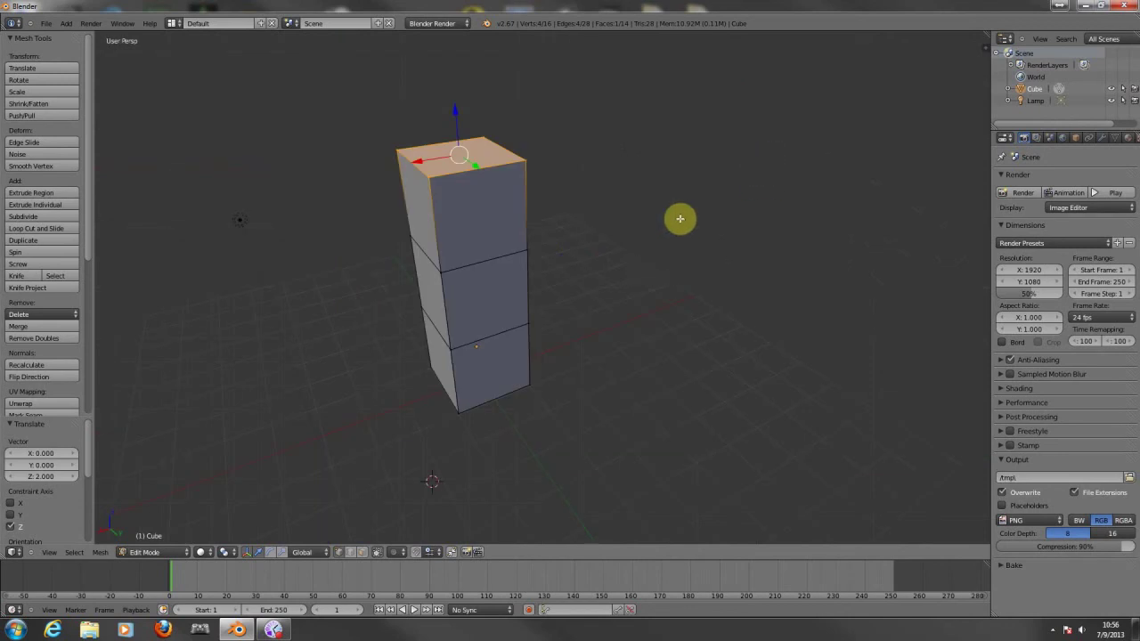
{"action": "middle_click_drag", "start_coordinate": [733, 171], "coordinate": [695, 170]}
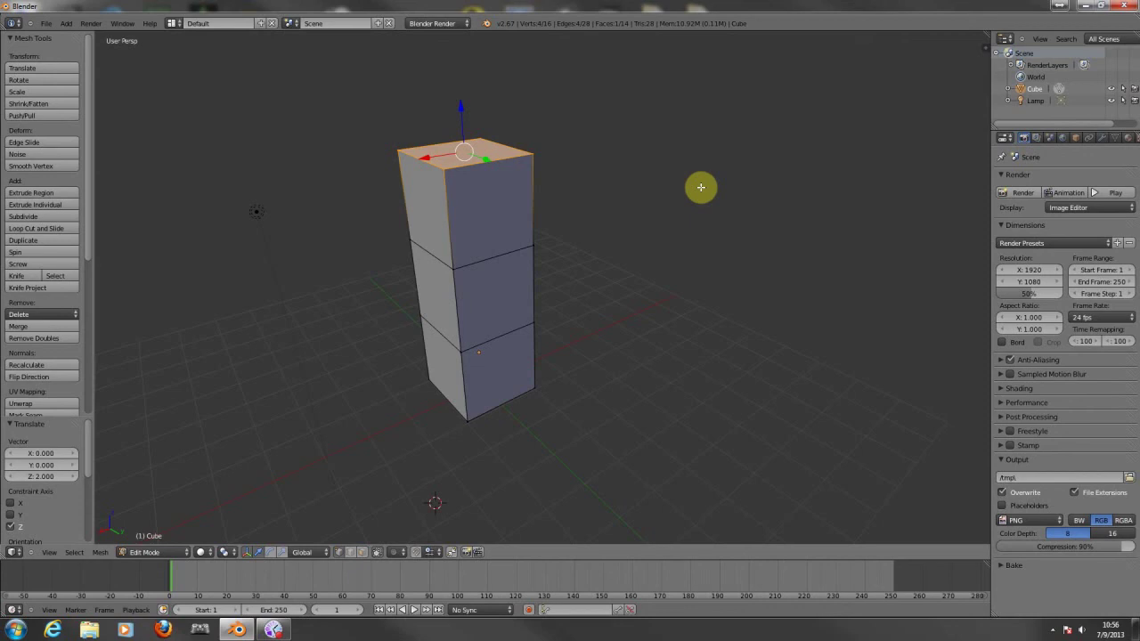
{"action": "key", "text": "a"}
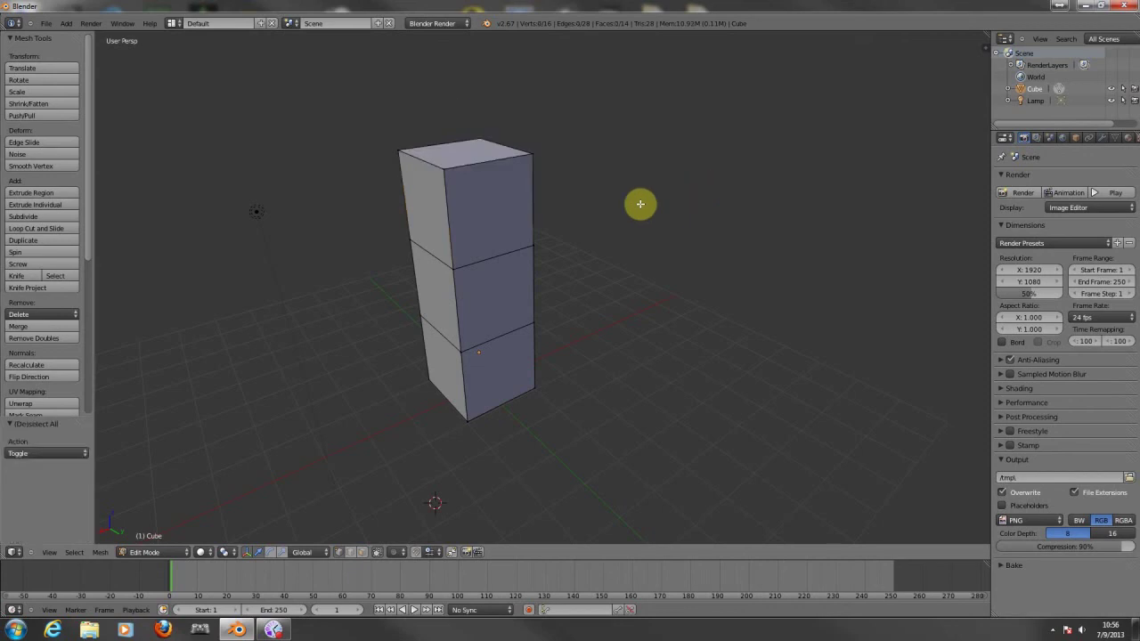
{"action": "middle_click_drag", "start_coordinate": [641, 202], "coordinate": [766, 176]}
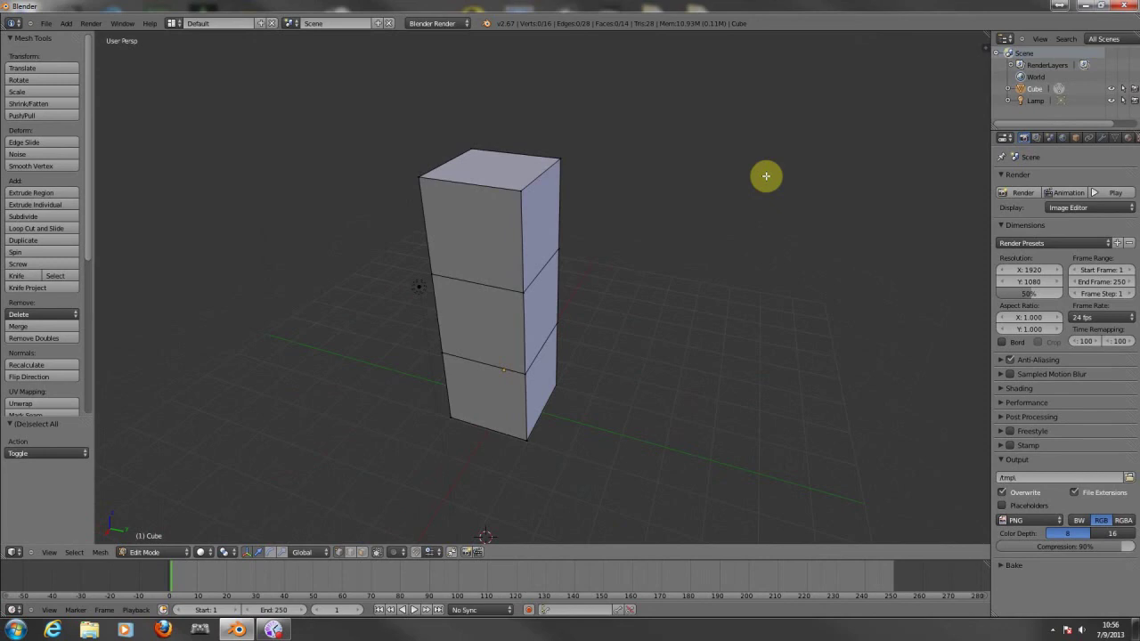
Select the whole column, orbit around it, and start rotating it about global Y.
{"action": "key", "text": "a"}
{"action": "middle_click_drag", "start_coordinate": [763, 186], "coordinate": [360, 182]}
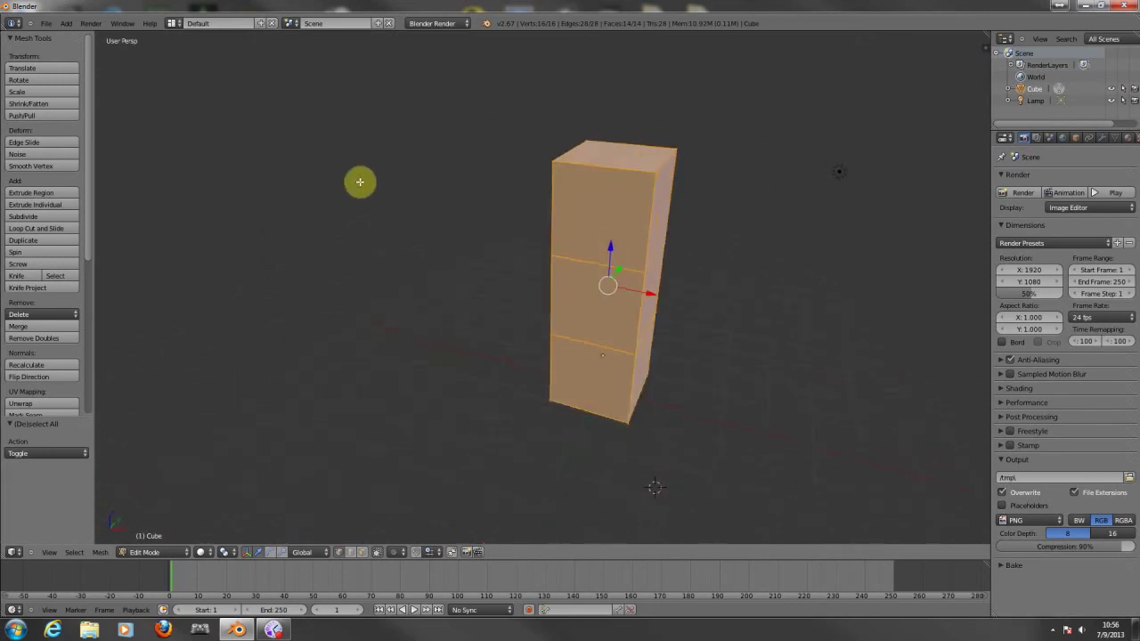
{"action": "middle_click_drag", "start_coordinate": [762, 236], "coordinate": [572, 258]}
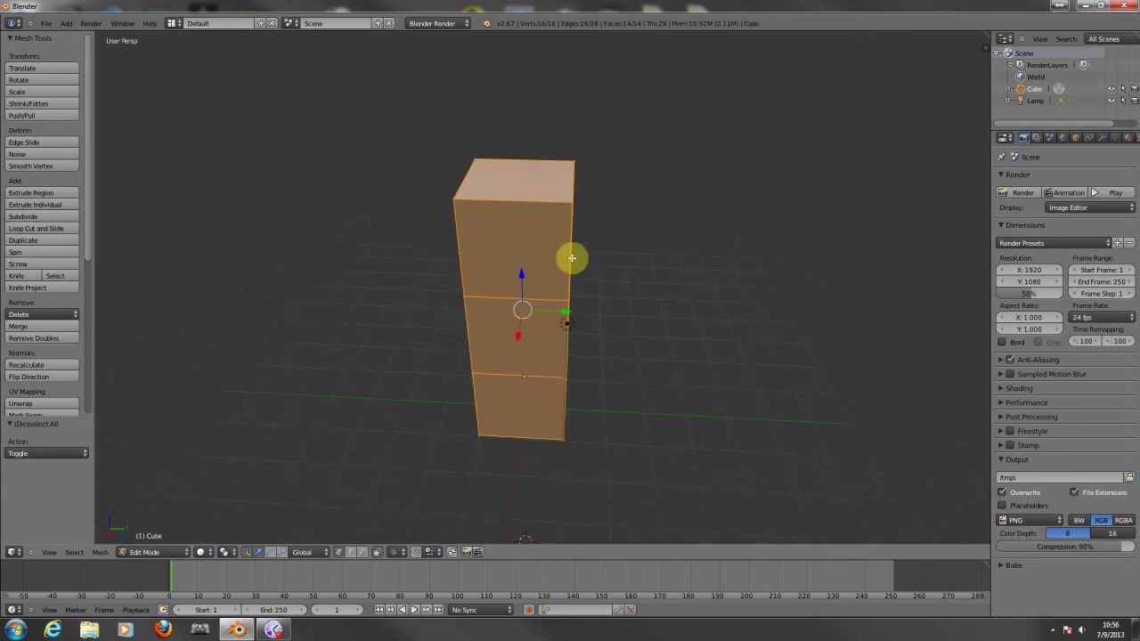
{"action": "middle_click_drag", "start_coordinate": [669, 231], "coordinate": [701, 241]}
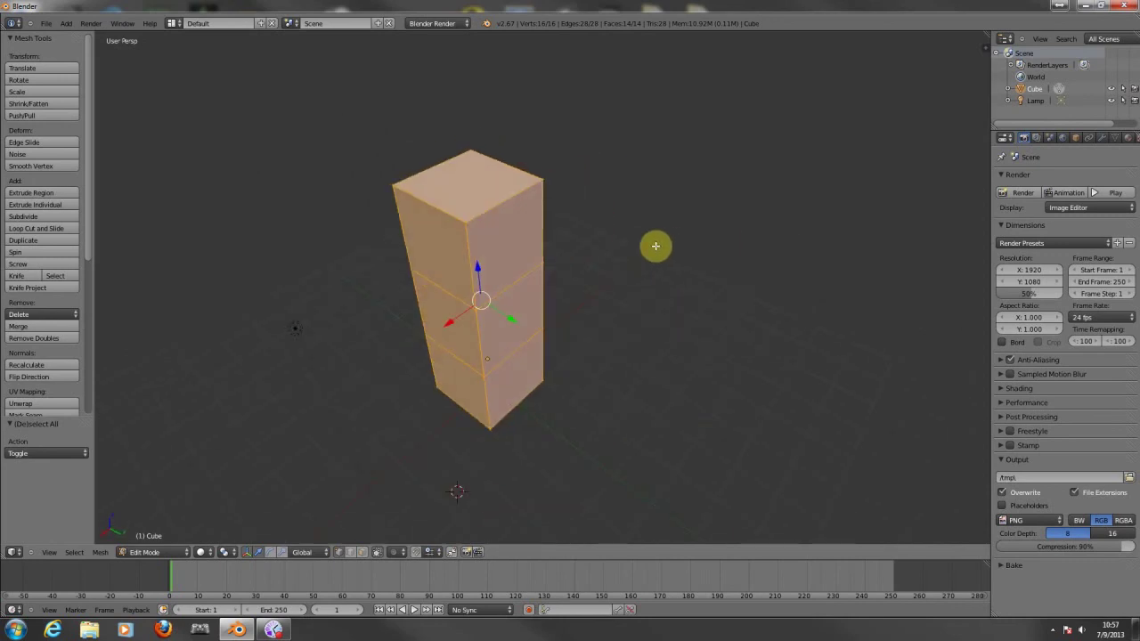
{"action": "middle_click_drag", "start_coordinate": [655, 246], "coordinate": [707, 214]}
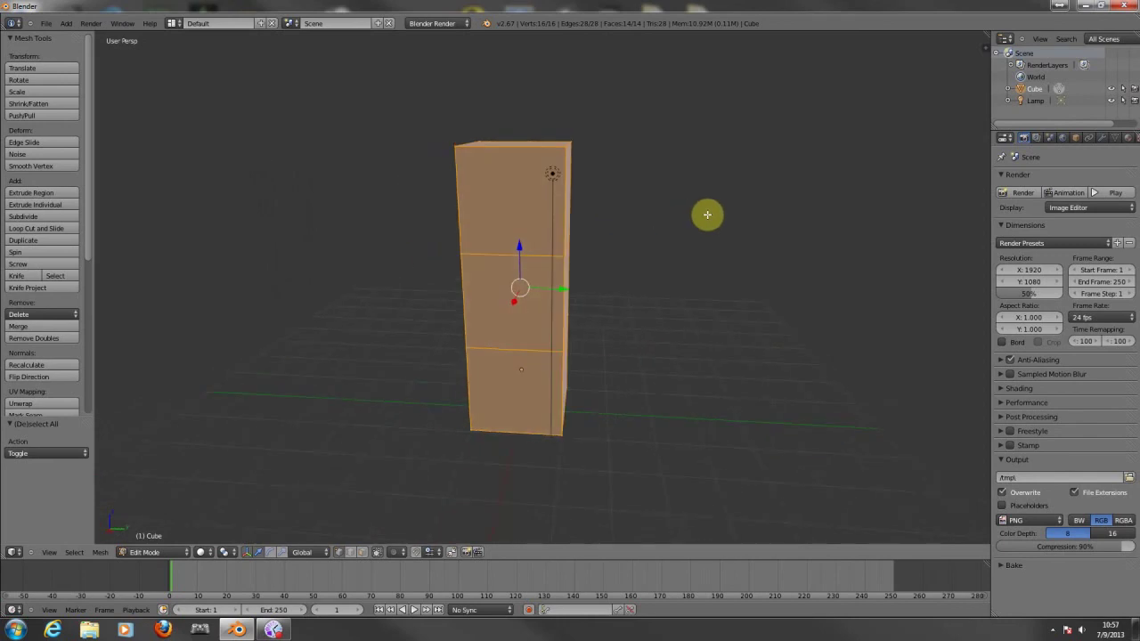
{"action": "middle_click_drag", "start_coordinate": [583, 348], "coordinate": [588, 321]}
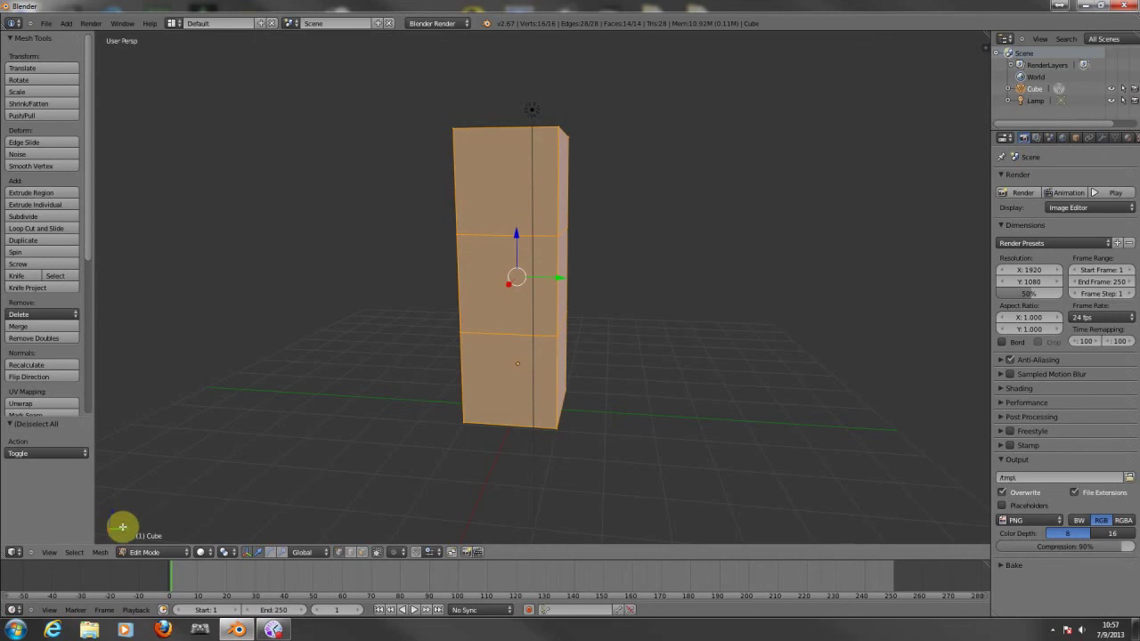
{"action": "middle_click_drag", "start_coordinate": [363, 426], "coordinate": [436, 410]}
{"action": "key", "text": "r"}
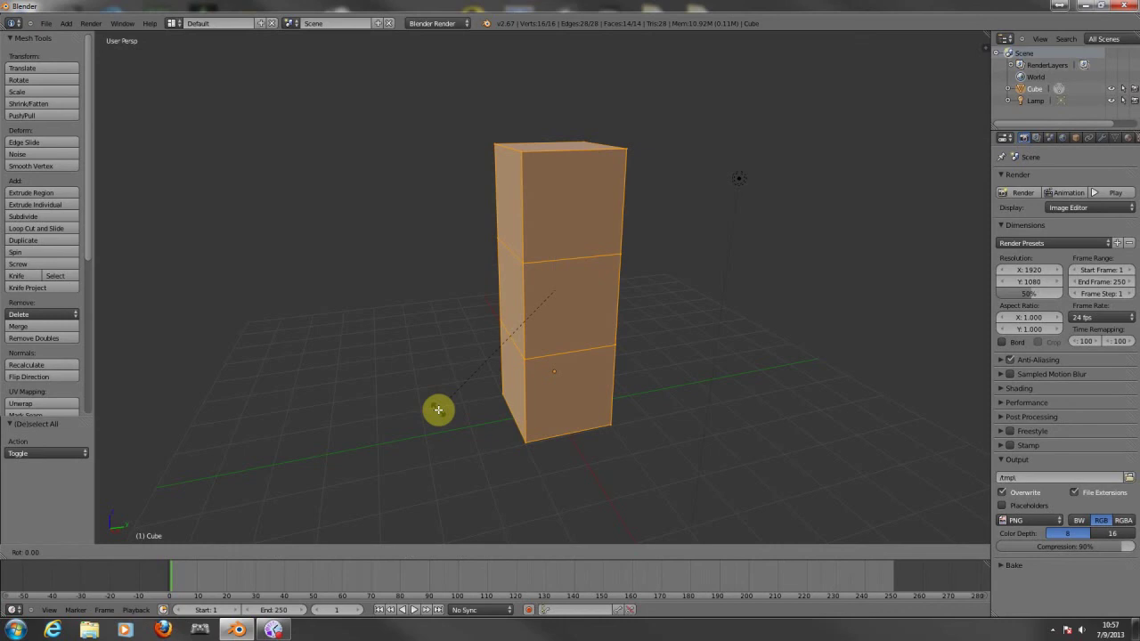
{"action": "key", "text": "y"}
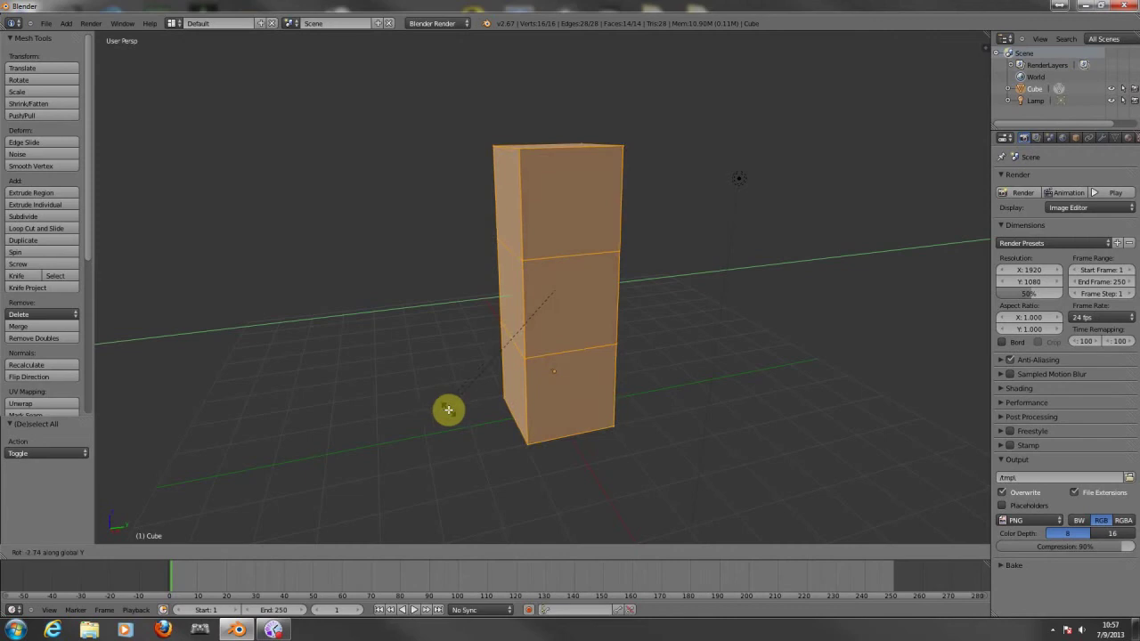
Cancel the trial rotation and rotate the column exactly 90° about global Y.
{"action": "right_click", "coordinate": [449, 410]}
{"action": "key", "text": "r"}
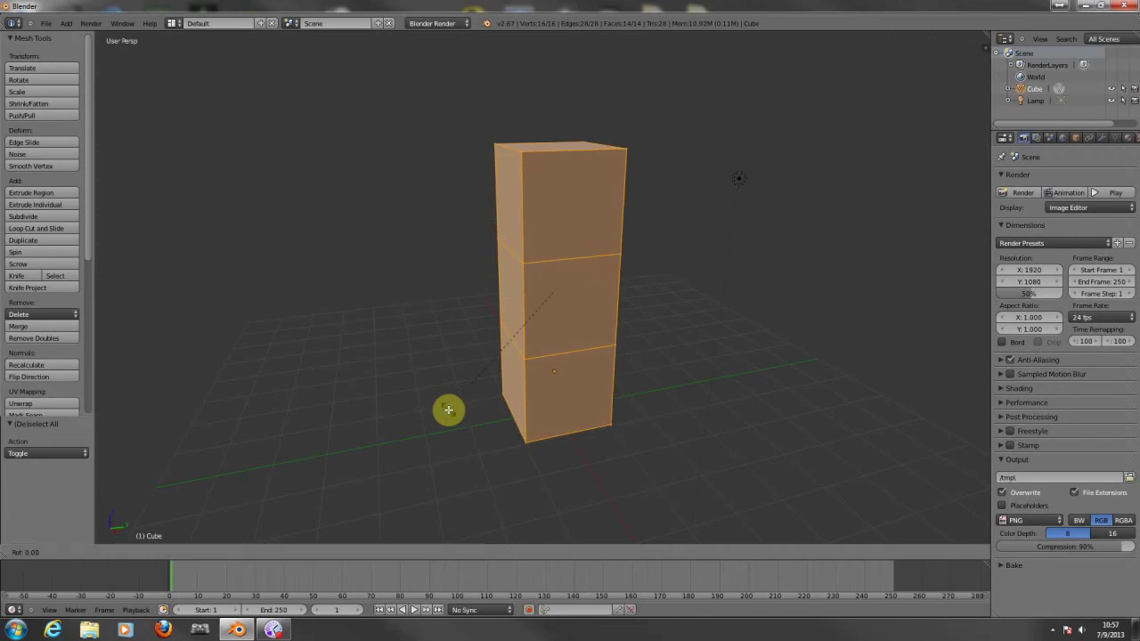
{"action": "key", "text": "y"}
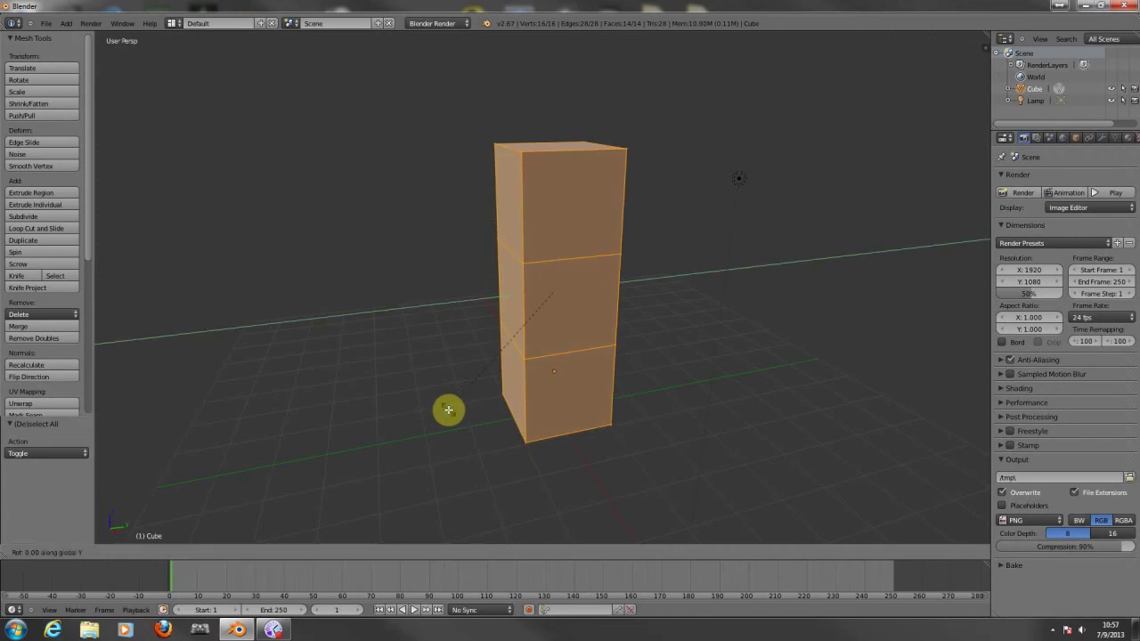
{"action": "key", "text": "9"}
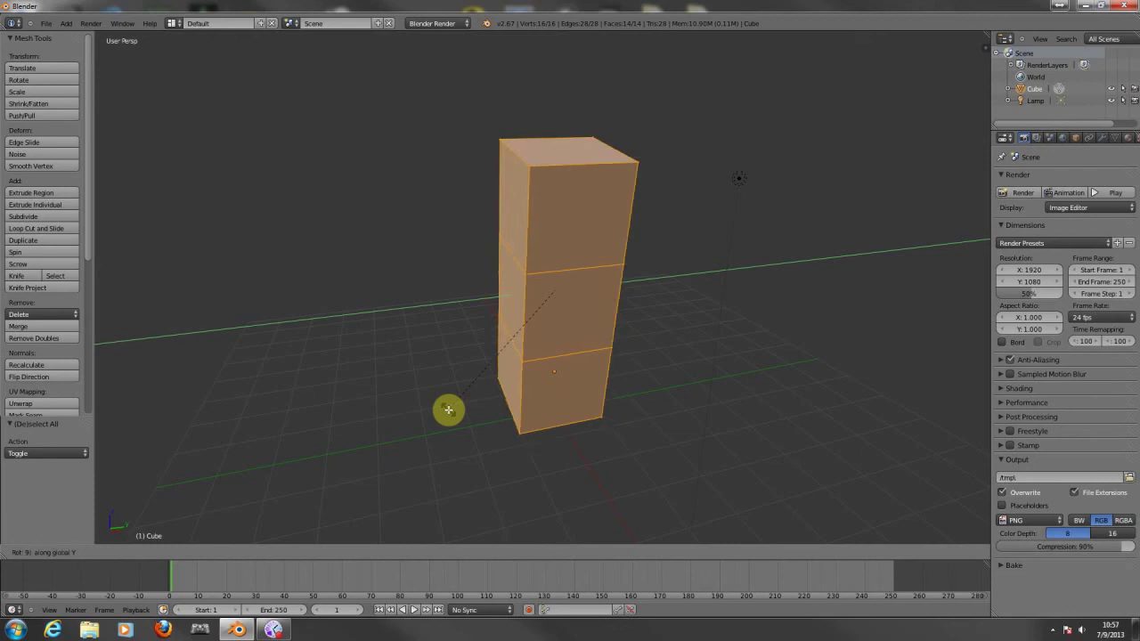
{"action": "key", "text": "0"}
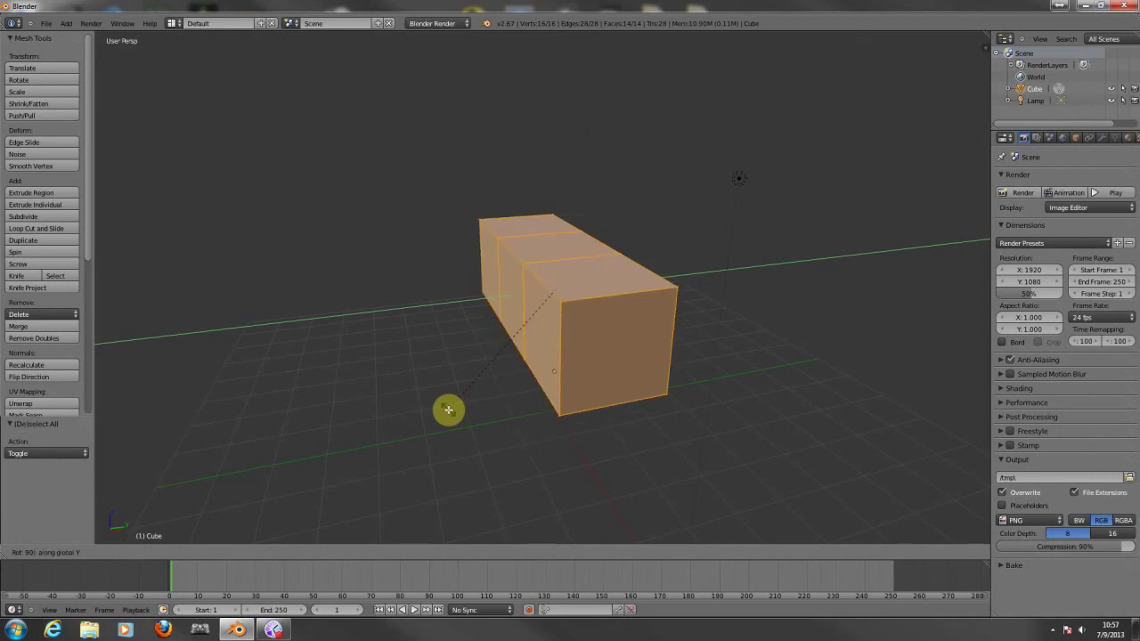
{"action": "key", "text": "Return"}
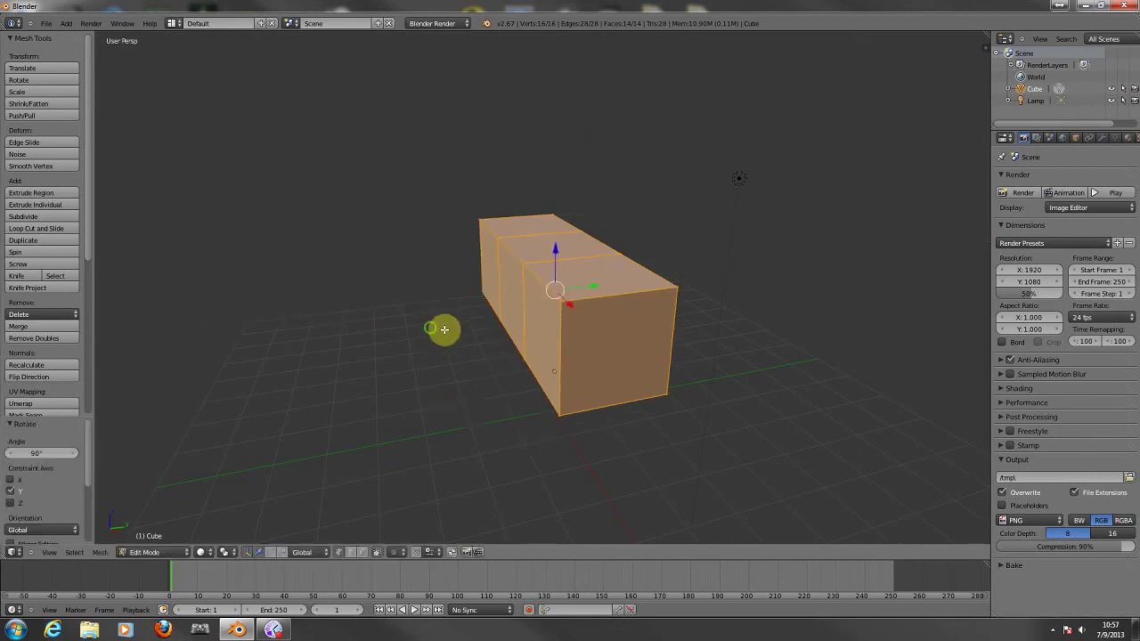
{"action": "middle_click_drag", "start_coordinate": [443, 329], "coordinate": [612, 313]}
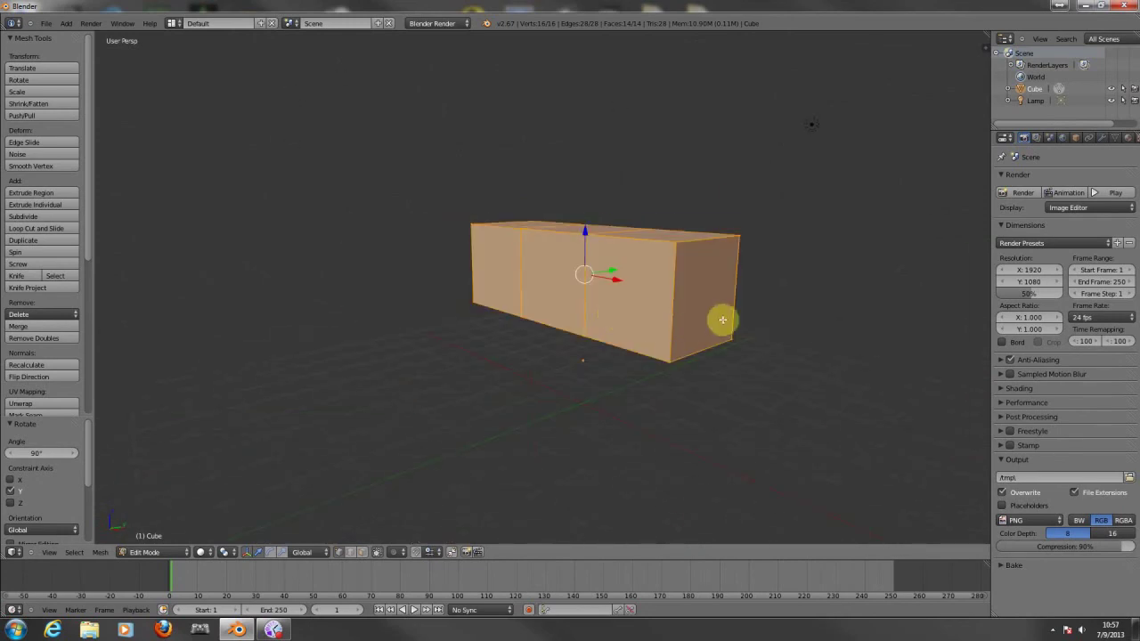
{"action": "middle_click_drag", "start_coordinate": [794, 321], "coordinate": [609, 327]}
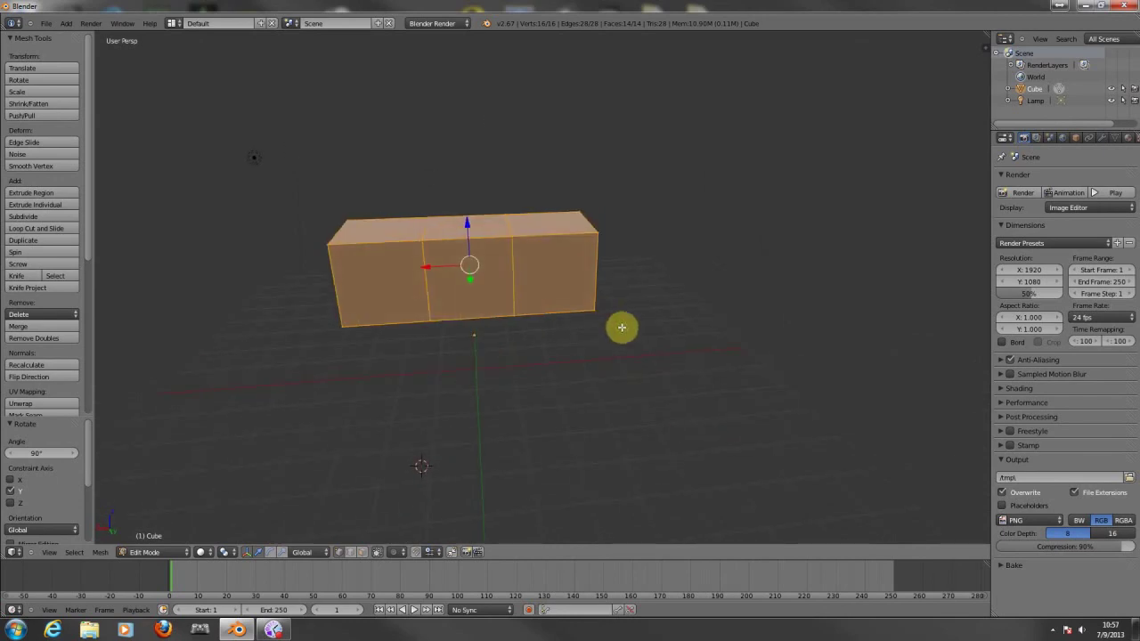
Undo the previous rotation and redo a 90° rotation about global Y.
{"action": "key", "text": "ctrl+z"}
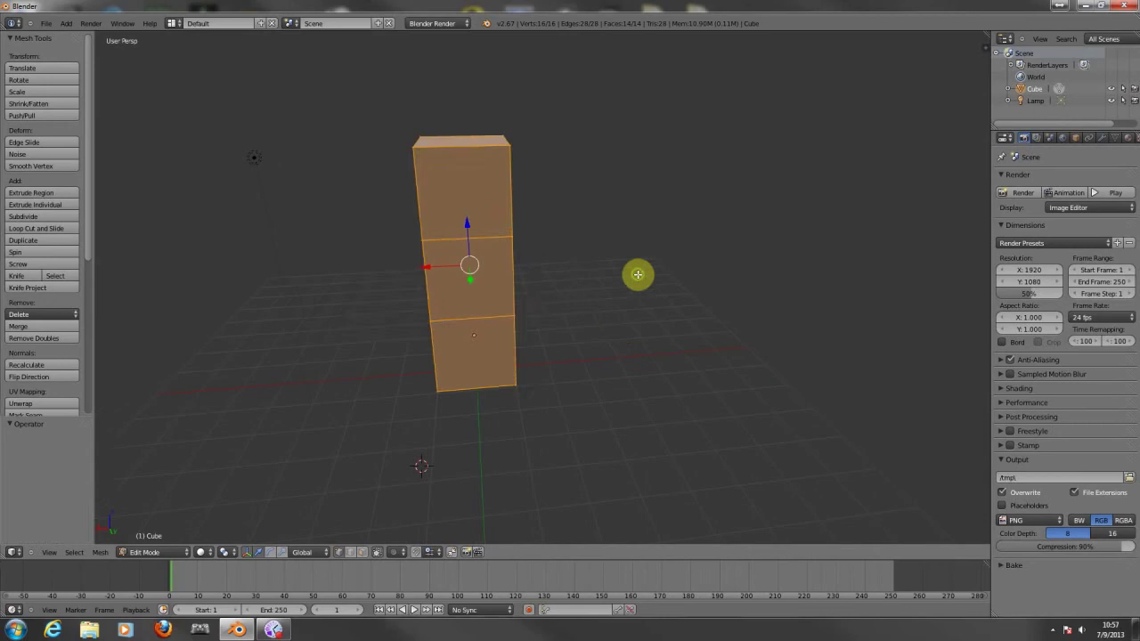
{"action": "middle_click_drag", "start_coordinate": [636, 326], "coordinate": [564, 275]}
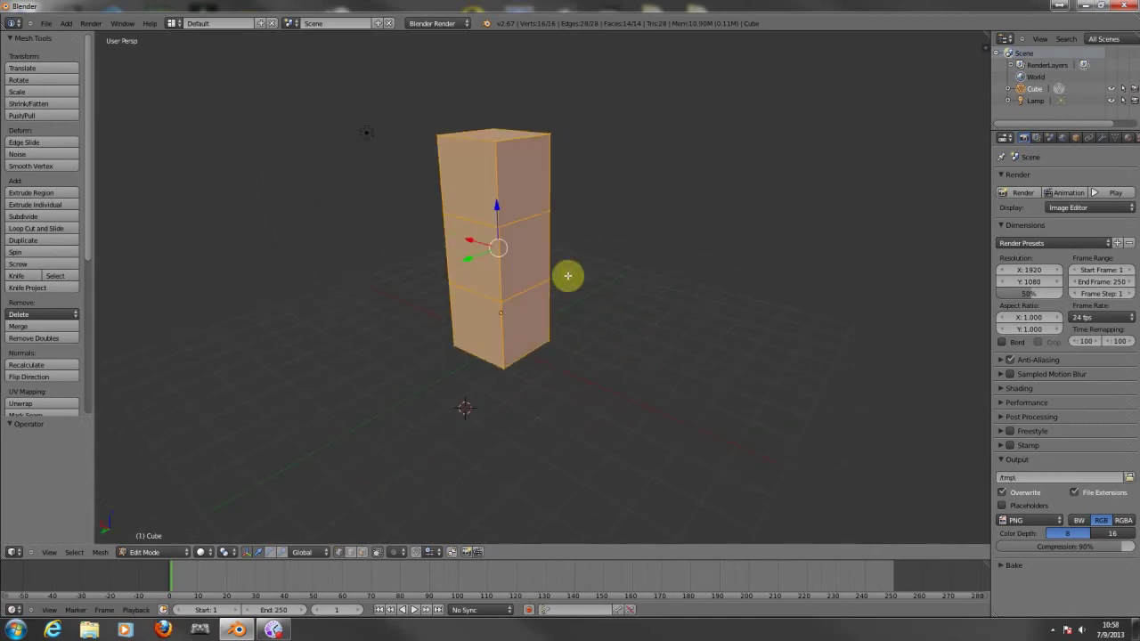
{"action": "key", "text": "r"}
{"action": "key", "text": "y"}
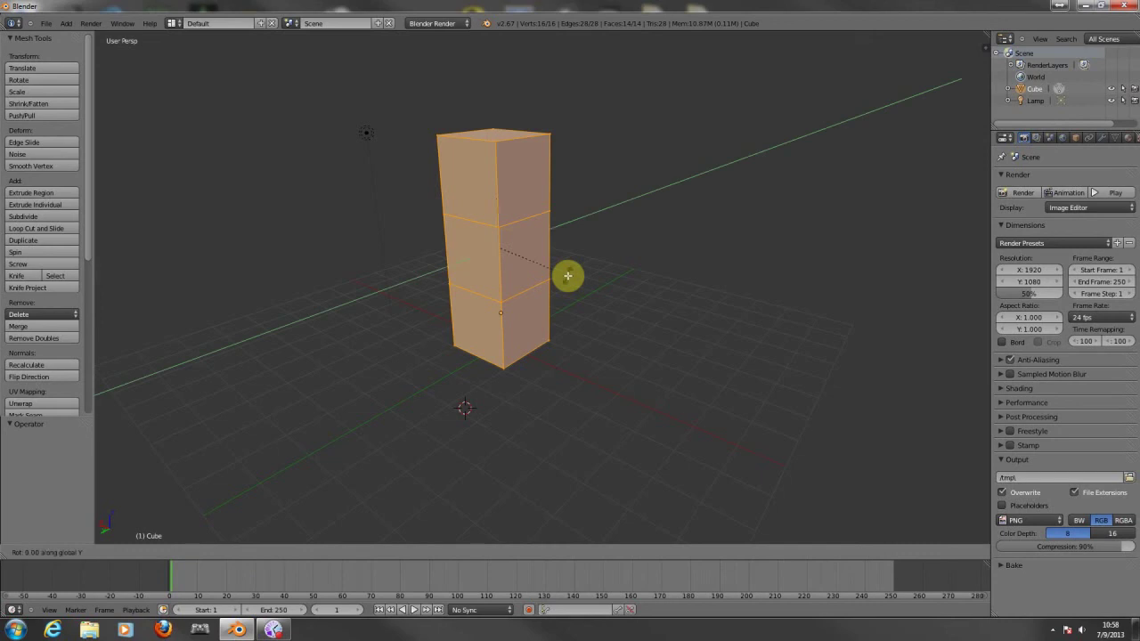
{"action": "key", "text": "9"}
{"action": "key", "text": "0"}
{"action": "key", "text": "Return"}
{"action": "mouse_move", "coordinate": [561, 278]}
{"action": "middle_mouse_down"}
{"action": "mouse_move", "coordinate": [575, 277]}
{"action": "mouse_move", "coordinate": [543, 284]}
{"action": "middle_mouse_up"}
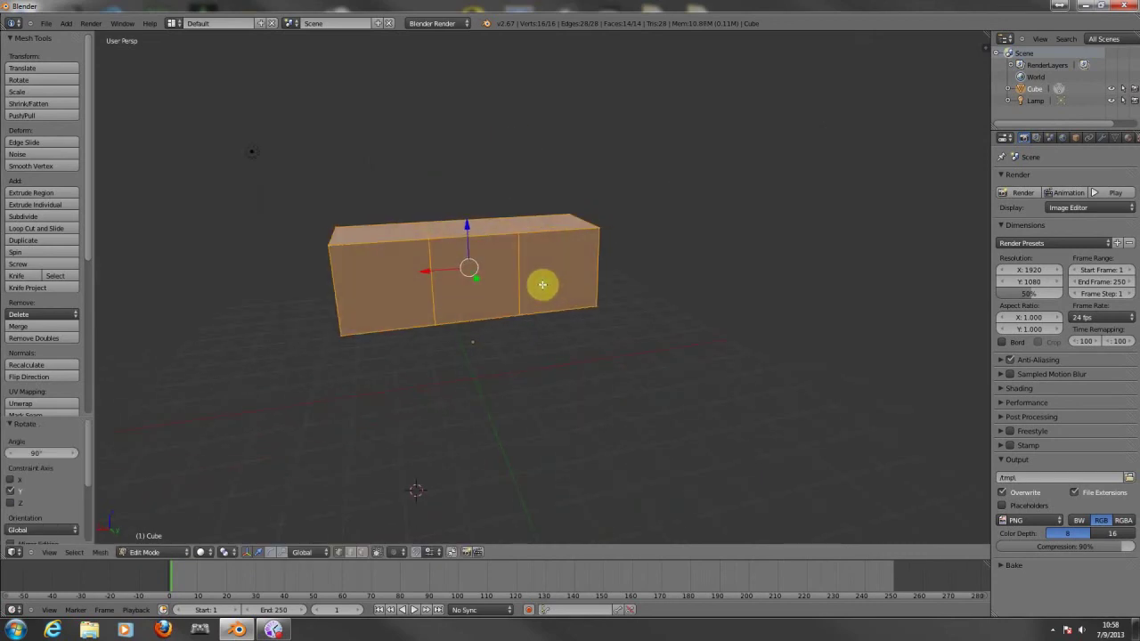
Rotate a further 90° about global Y so the column stands upright.
{"action": "key", "text": "r"}
{"action": "key", "text": "y"}
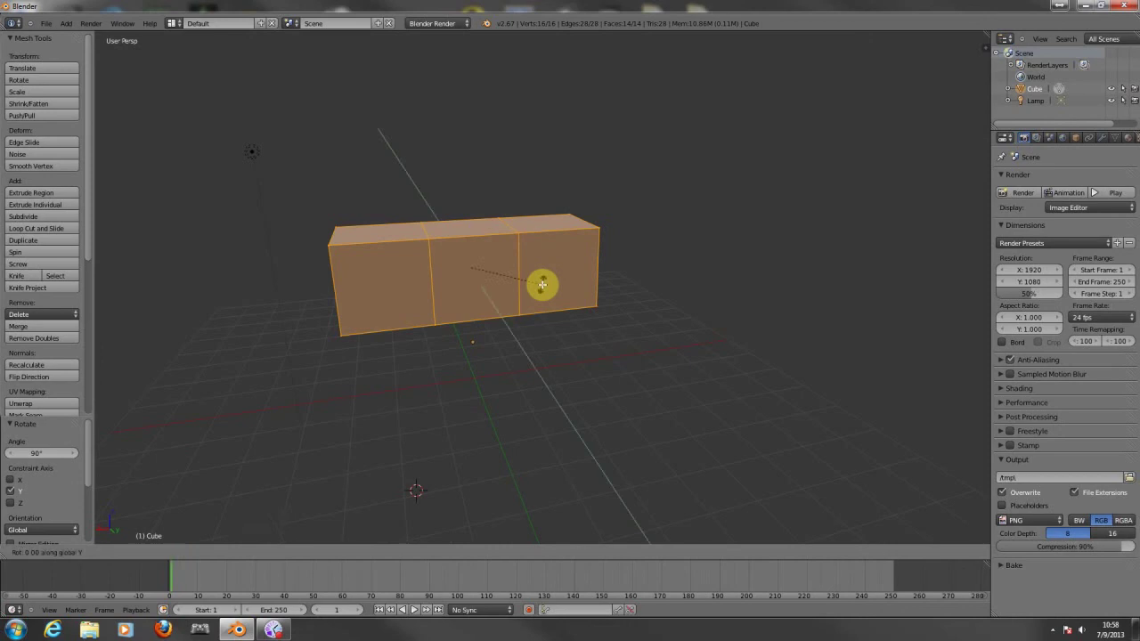
{"action": "type", "text": "090"}
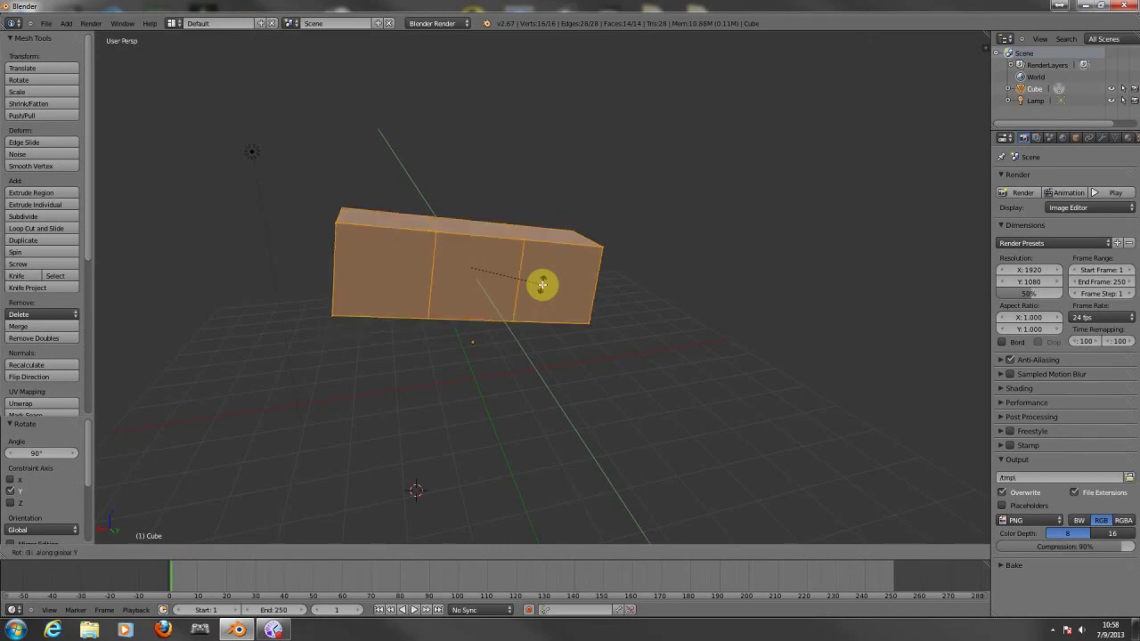
{"action": "key", "text": "Return"}
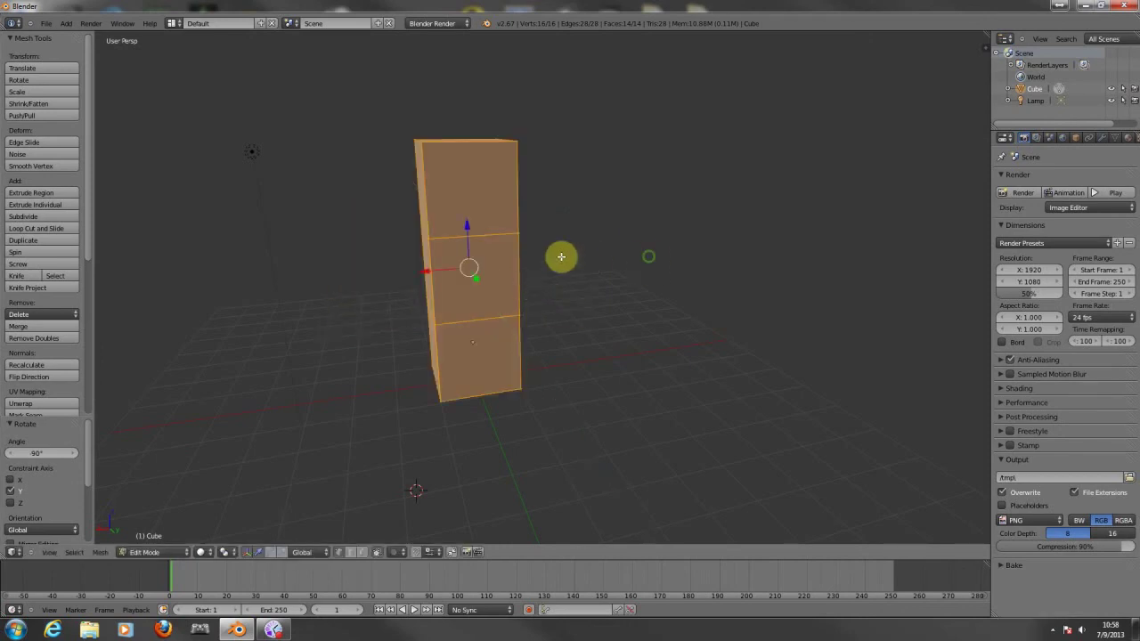
{"action": "middle_click_drag", "start_coordinate": [559, 254], "coordinate": [517, 267]}
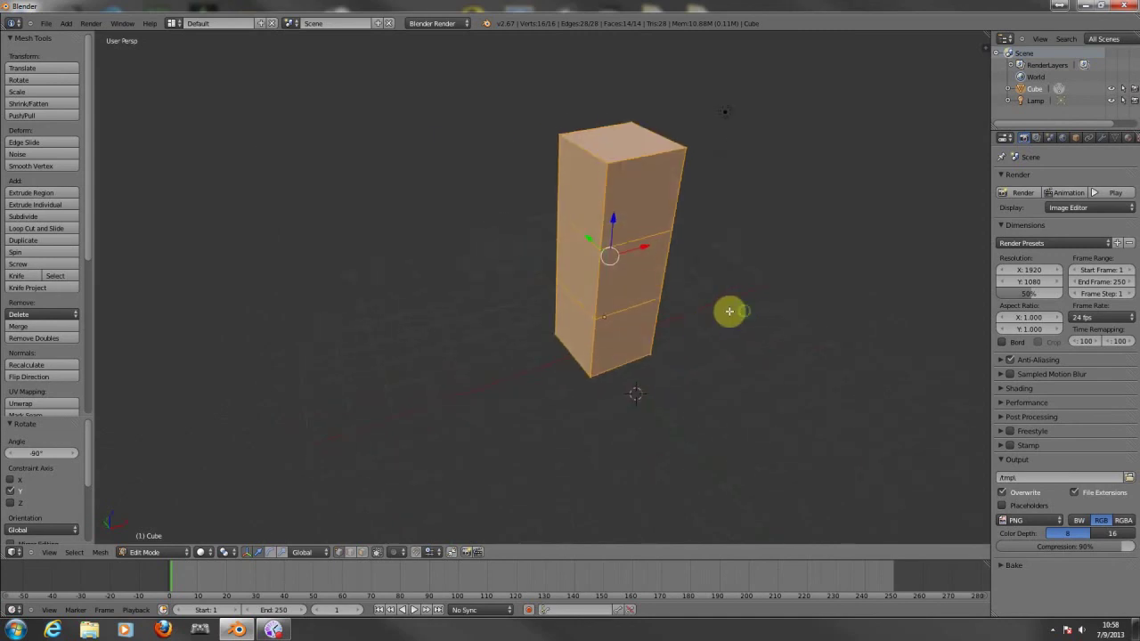
{"action": "mouse_move", "coordinate": [730, 311]}
{"action": "middle_mouse_down"}
{"action": "mouse_move", "coordinate": [662, 308]}
{"action": "mouse_move", "coordinate": [687, 291]}
{"action": "mouse_move", "coordinate": [717, 293]}
{"action": "middle_mouse_up"}
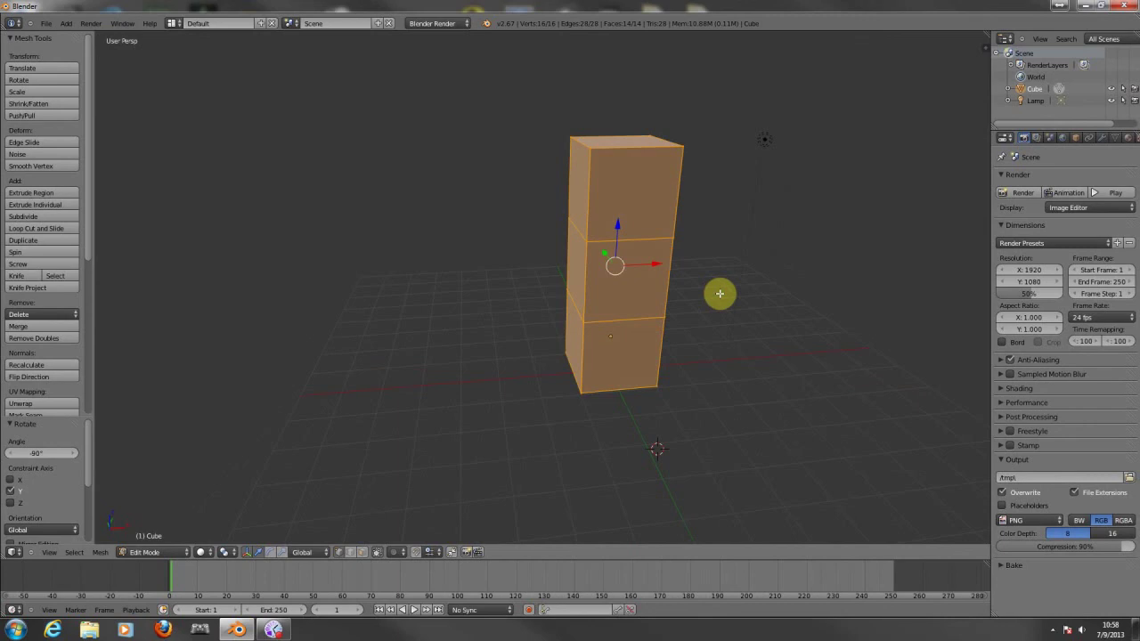
Rotate the column 90° about global X into a long horizontal block.
{"action": "key", "text": "r"}
{"action": "type", "text": "x"}
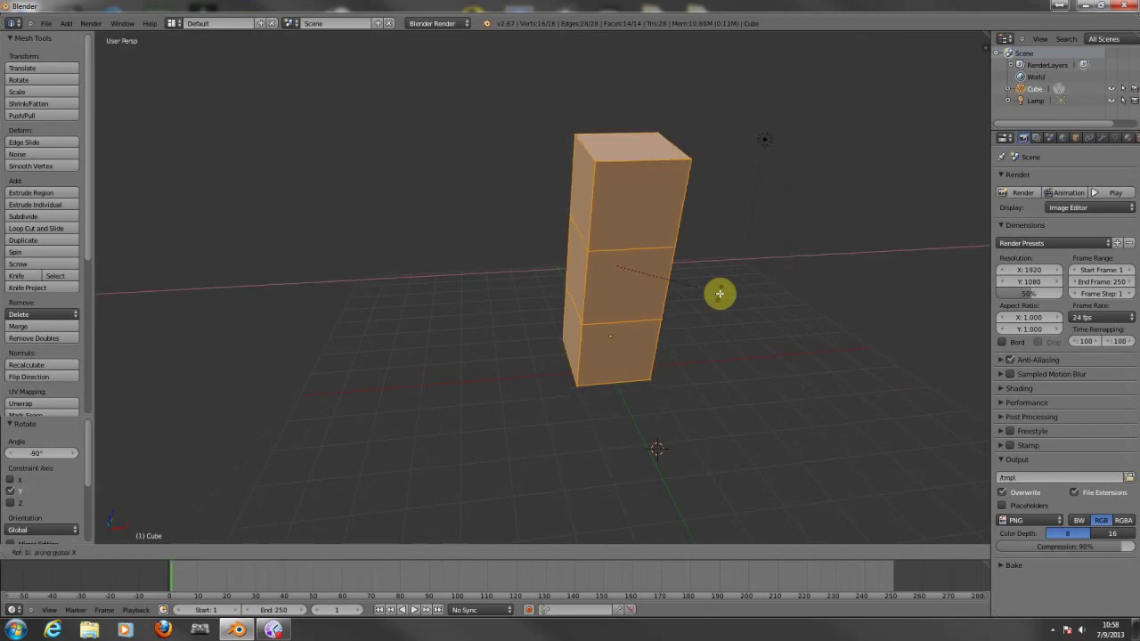
{"action": "type", "text": "90"}
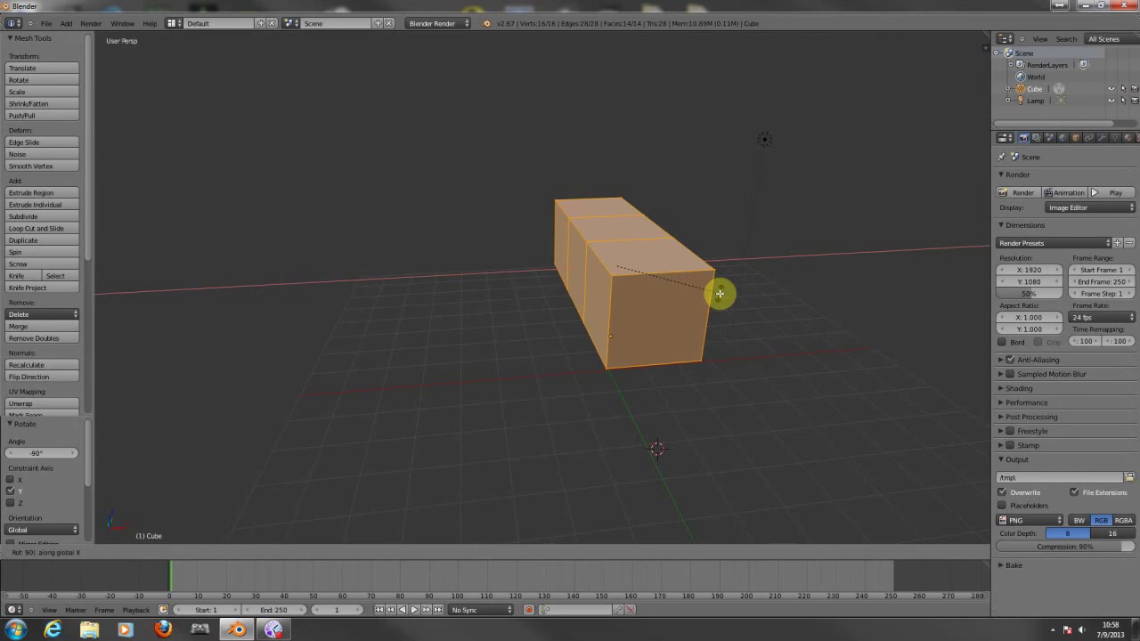
{"action": "key", "text": "Return"}
{"action": "middle_click_drag", "start_coordinate": [720, 293], "coordinate": [732, 267]}
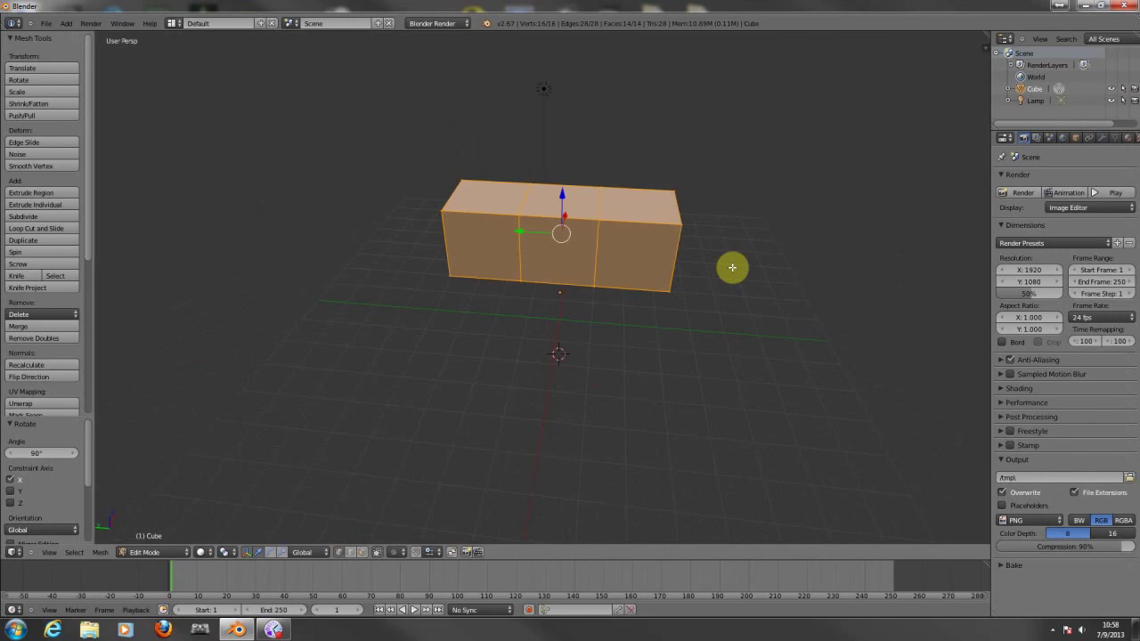
Re-enter Edit Mode and scale the block uniformly to 0.572, then begin another scale.
{"action": "key", "text": "Tab"}
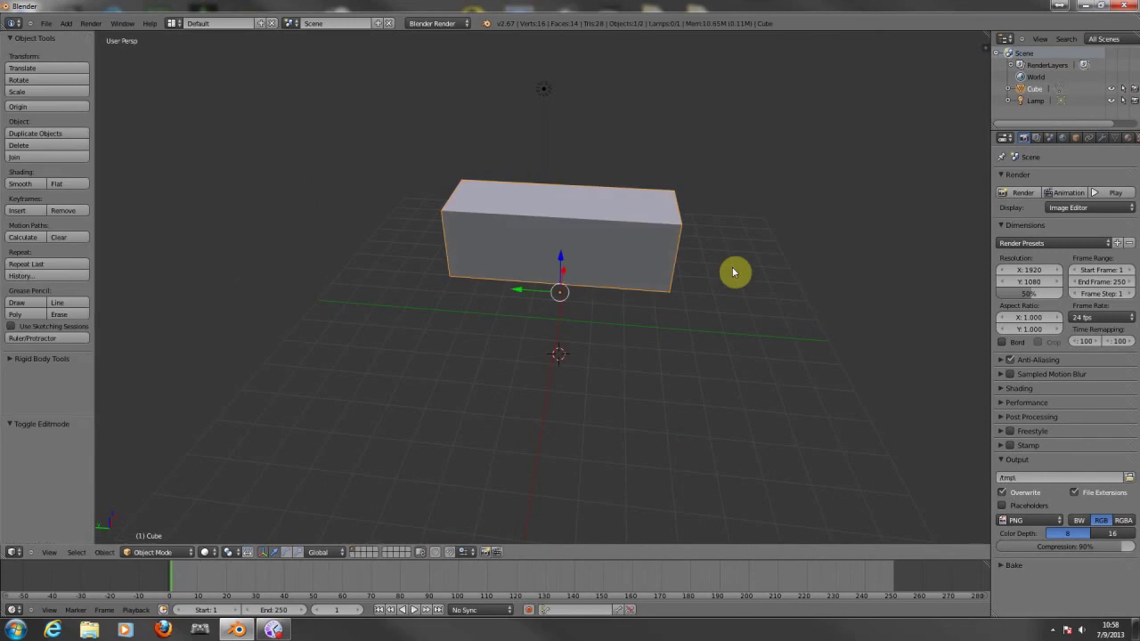
{"action": "key", "text": "Tab"}
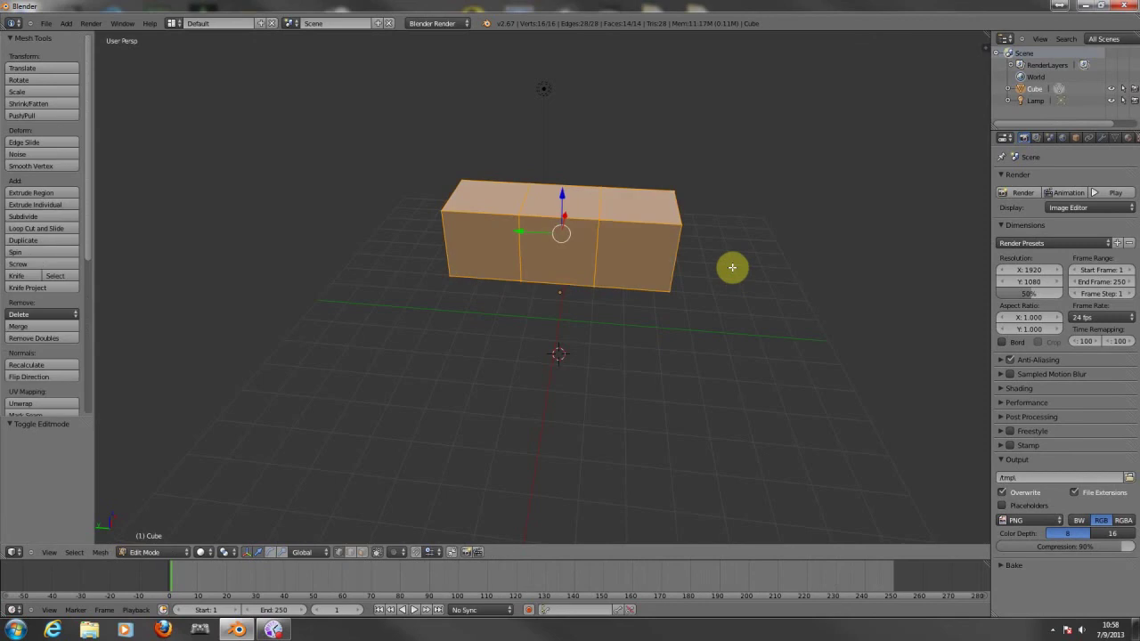
{"action": "middle_click_drag", "start_coordinate": [669, 246], "coordinate": [646, 234]}
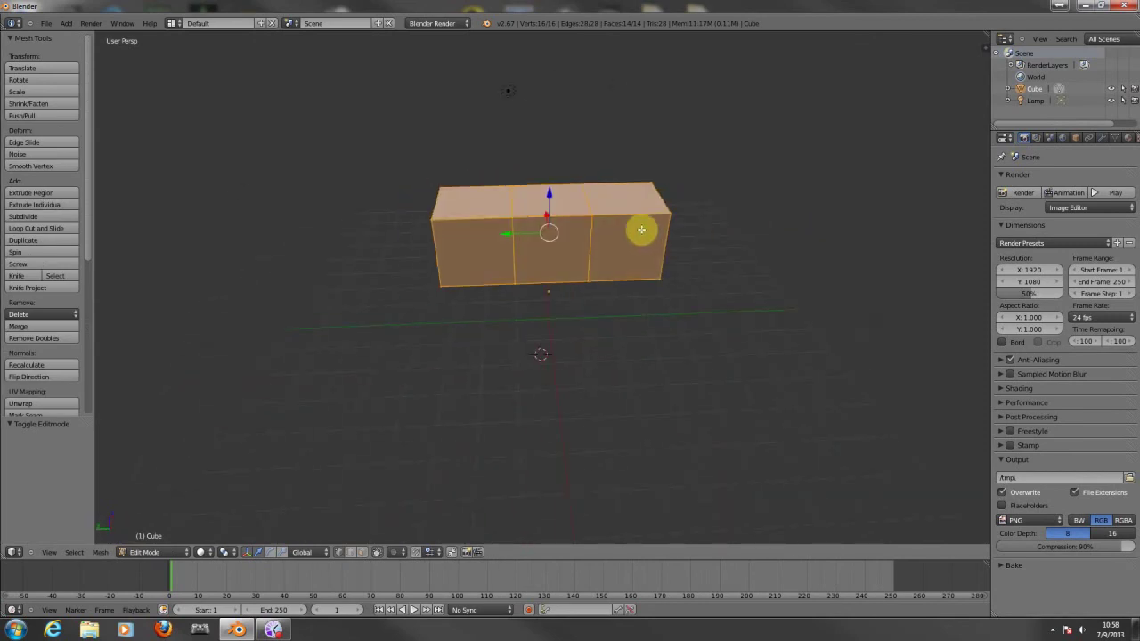
{"action": "key", "text": "s"}
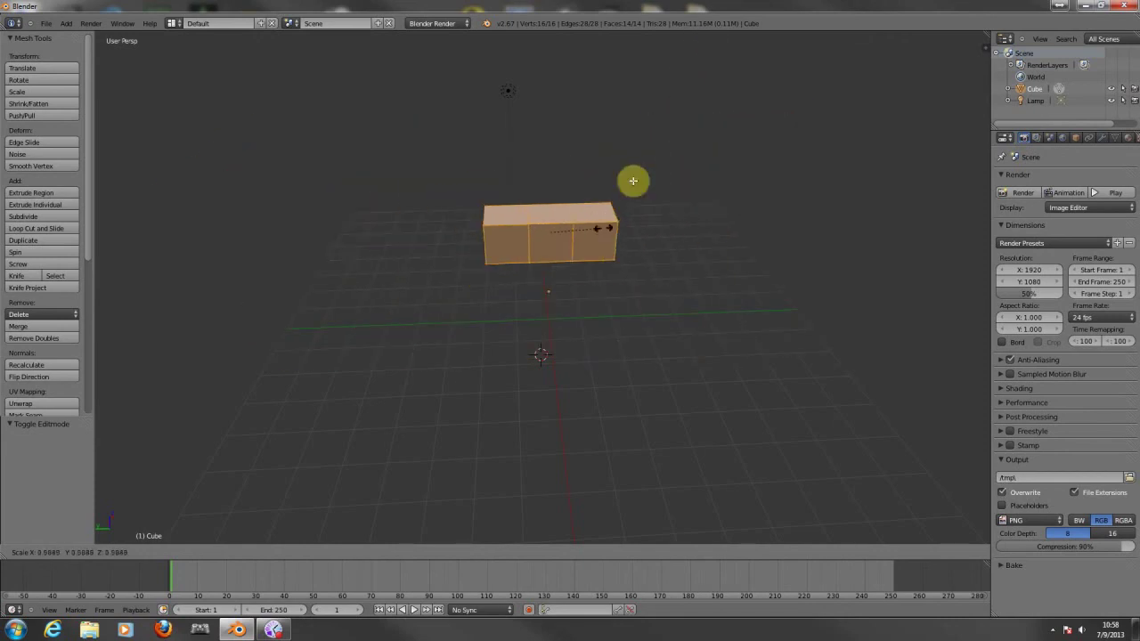
{"action": "left_click", "coordinate": [600, 219]}
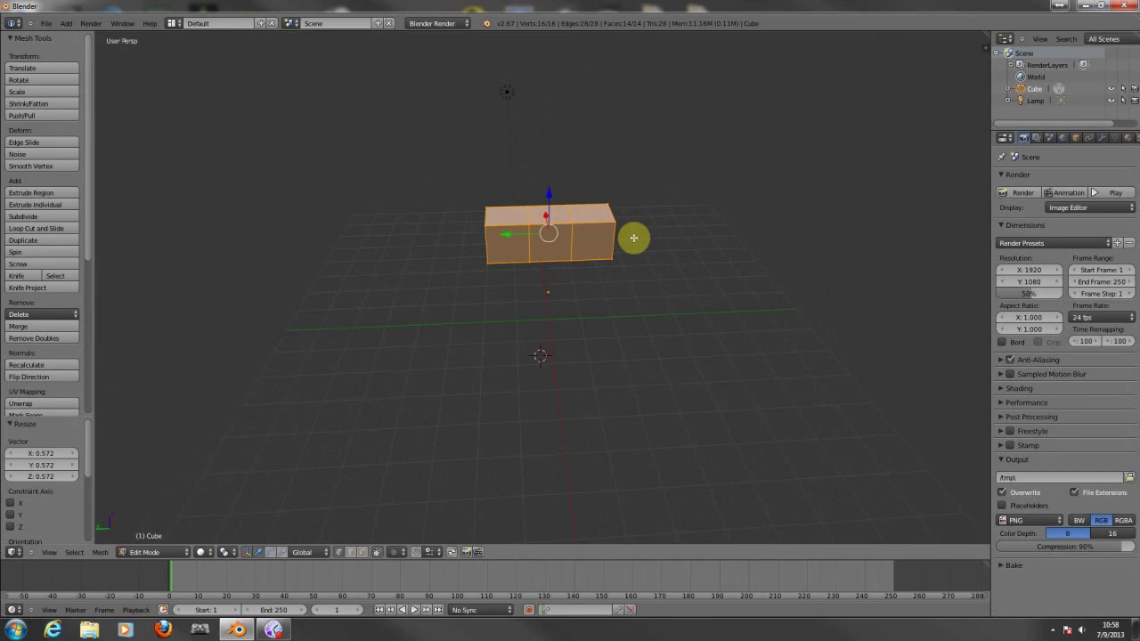
{"action": "middle_click_drag", "start_coordinate": [631, 237], "coordinate": [580, 310]}
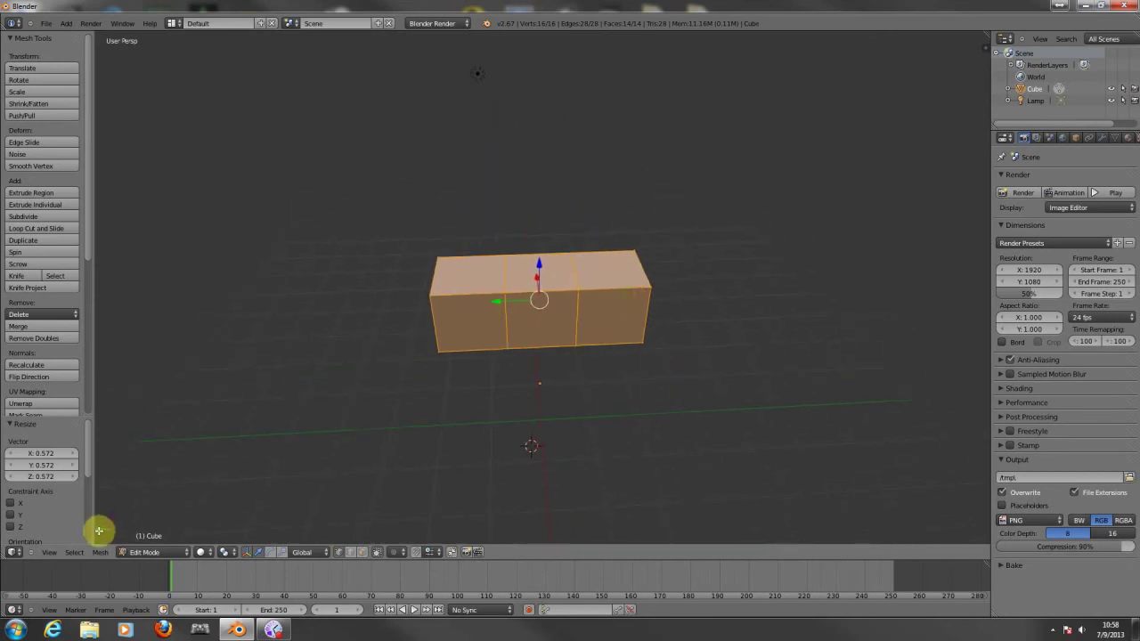
{"action": "mouse_move", "coordinate": [585, 288]}
{"action": "middle_mouse_down"}
{"action": "mouse_move", "coordinate": [656, 285]}
{"action": "mouse_move", "coordinate": [579, 269]}
{"action": "middle_mouse_up"}
{"action": "key", "text": "s"}
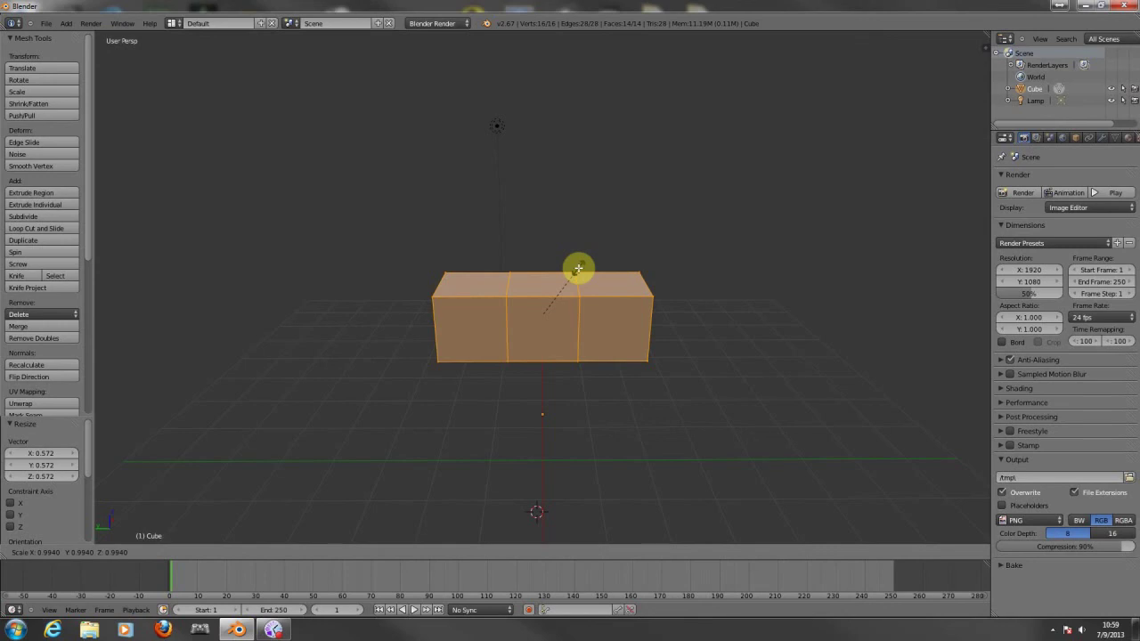
Constrain the pending scale to the Y axis and confirm the new proportions.
{"action": "key", "text": "x"}
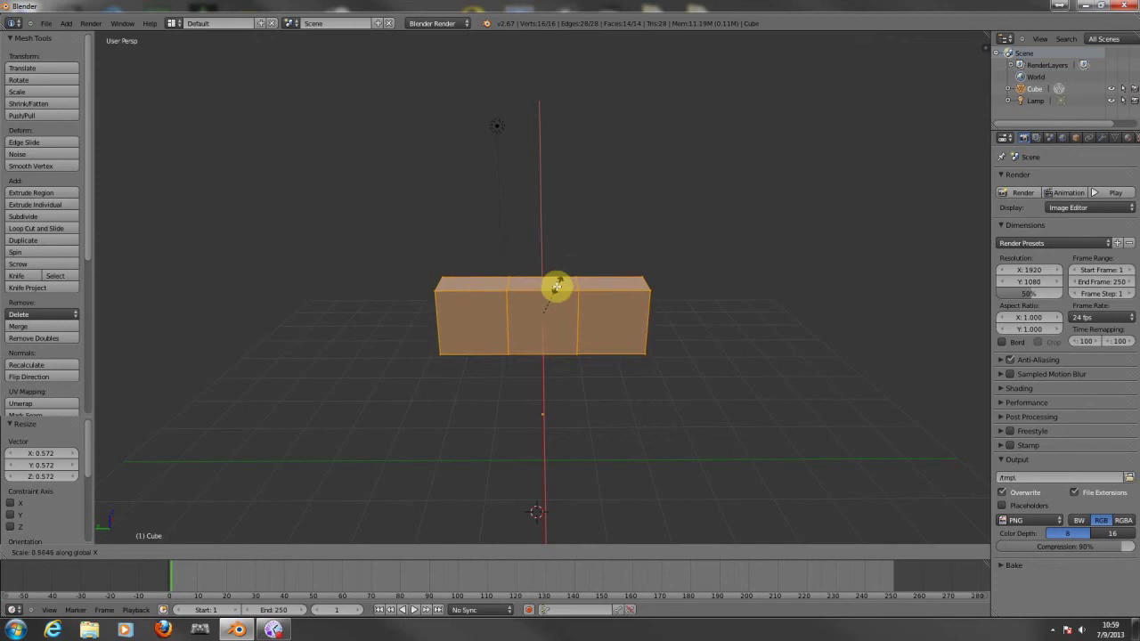
{"action": "key", "text": "y"}
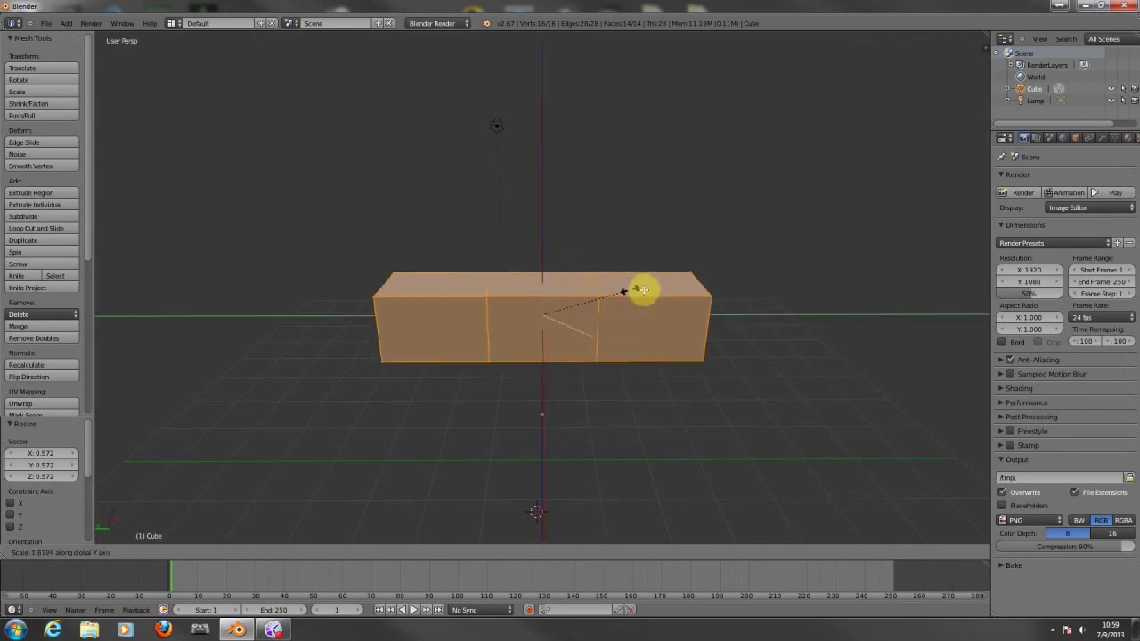
{"action": "left_click", "coordinate": [616, 308]}
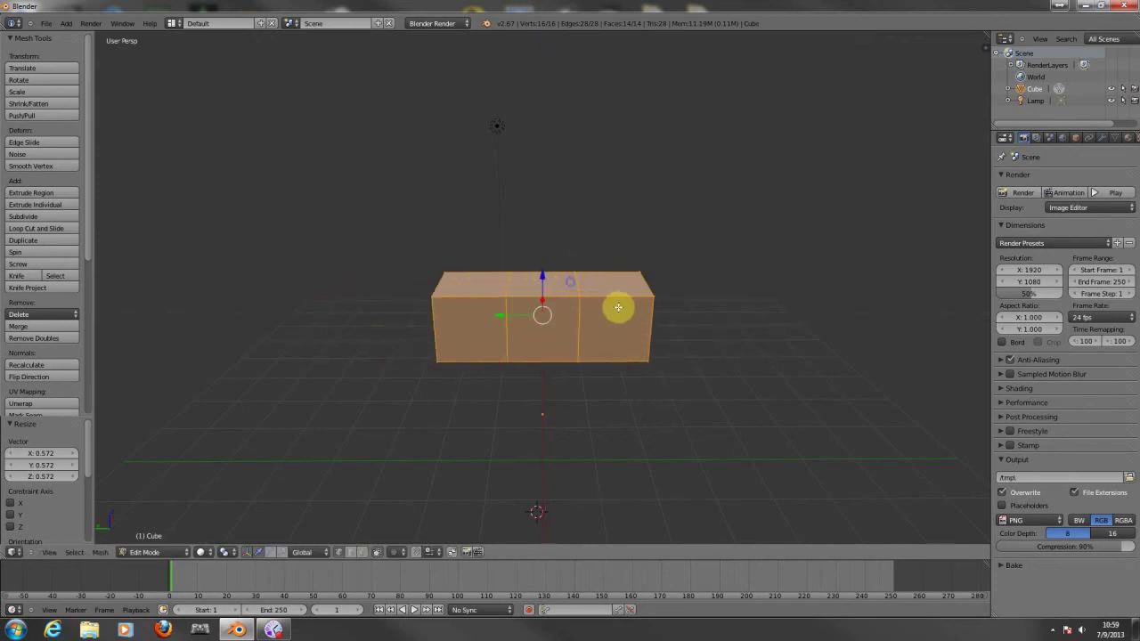
{"action": "middle_click_drag", "start_coordinate": [598, 328], "coordinate": [410, 298]}
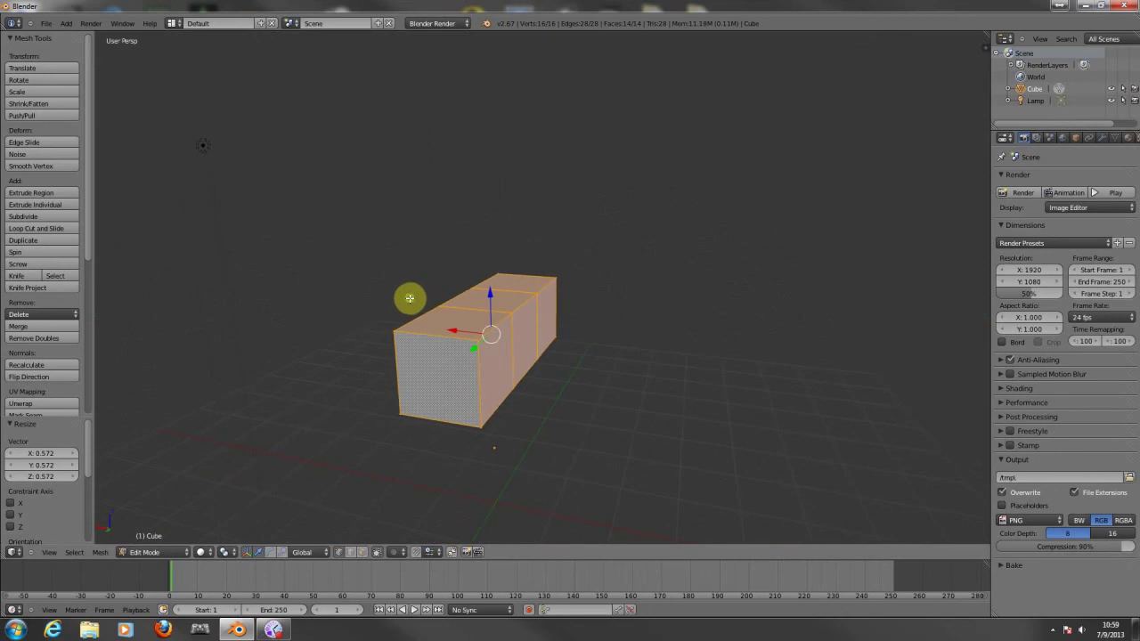
Scale the block along X to 0.240, flattening it into a thin slab.
{"action": "key", "text": "s"}
{"action": "key", "text": "x"}
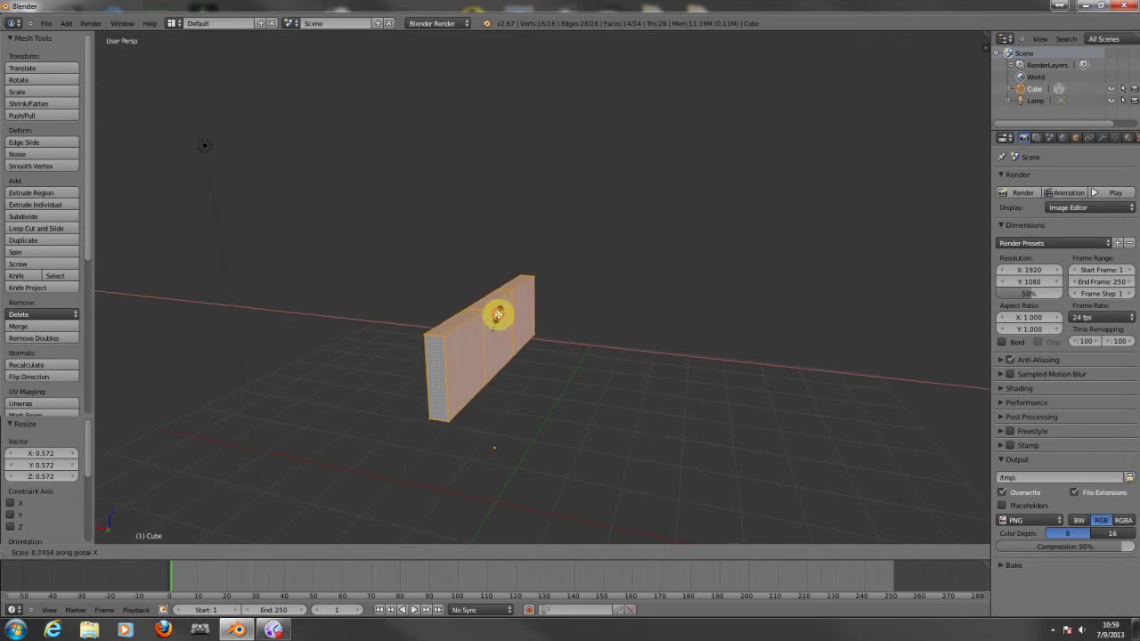
{"action": "left_click", "coordinate": [496, 312]}
{"action": "middle_click_drag", "start_coordinate": [646, 323], "coordinate": [590, 327]}
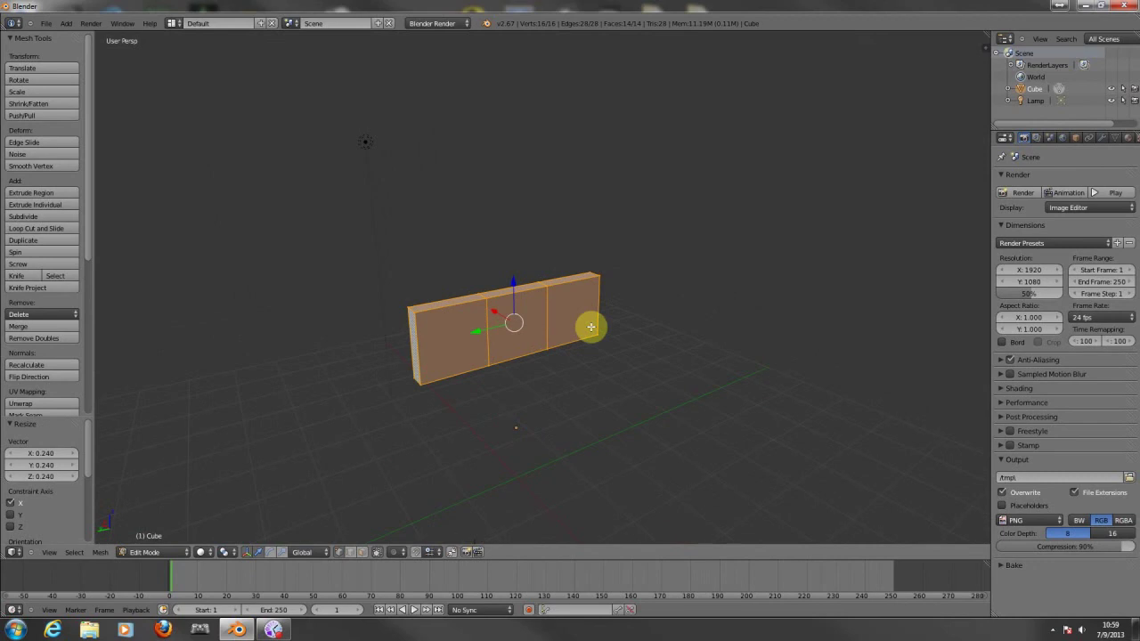
Scale the slab 3.802 times along Z to make it taller.
{"action": "key", "text": "s"}
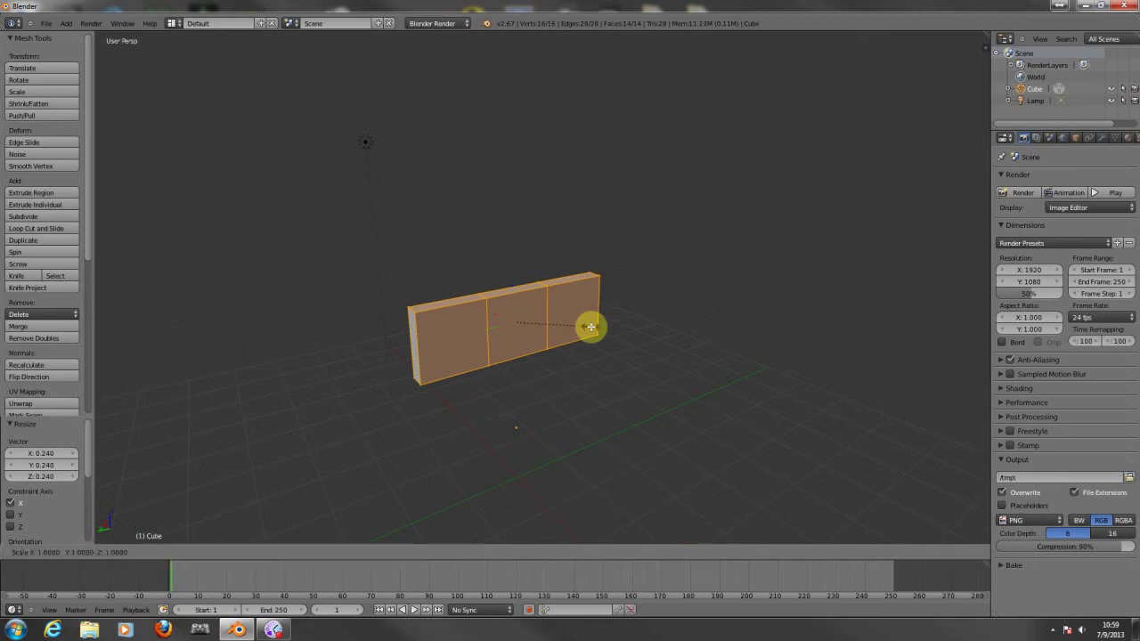
{"action": "key", "text": "z"}
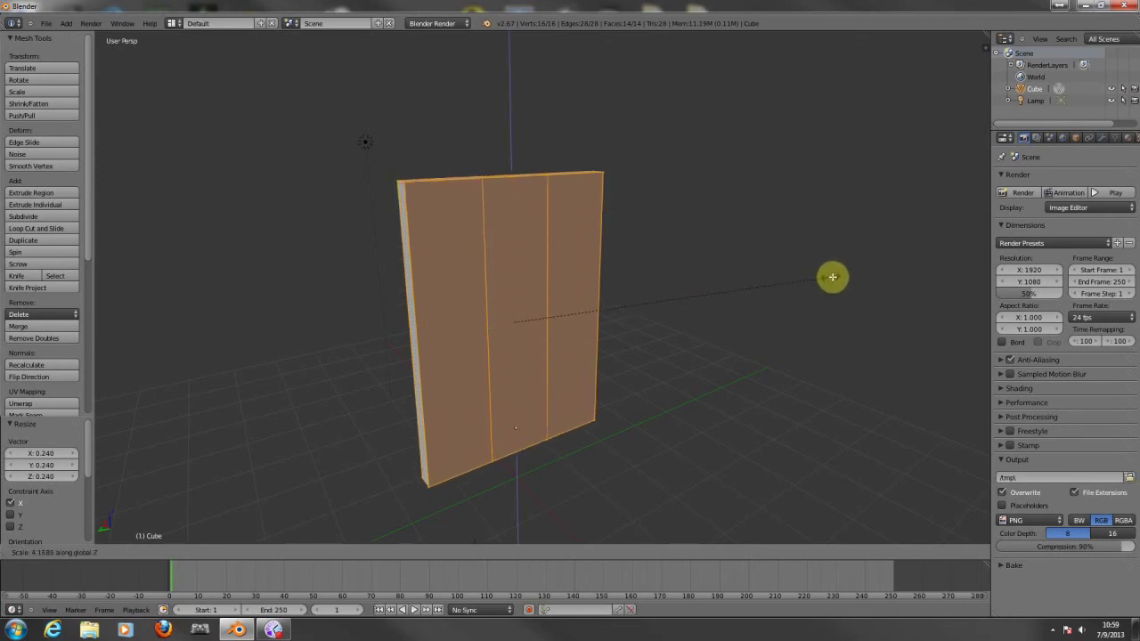
{"action": "left_click", "coordinate": [715, 313]}
{"action": "mouse_move", "coordinate": [715, 313]}
{"action": "middle_mouse_down"}
{"action": "mouse_move", "coordinate": [657, 313]}
{"action": "mouse_move", "coordinate": [549, 282]}
{"action": "mouse_move", "coordinate": [430, 301]}
{"action": "mouse_move", "coordinate": [689, 333]}
{"action": "mouse_move", "coordinate": [720, 293]}
{"action": "mouse_move", "coordinate": [715, 301]}
{"action": "middle_mouse_up"}
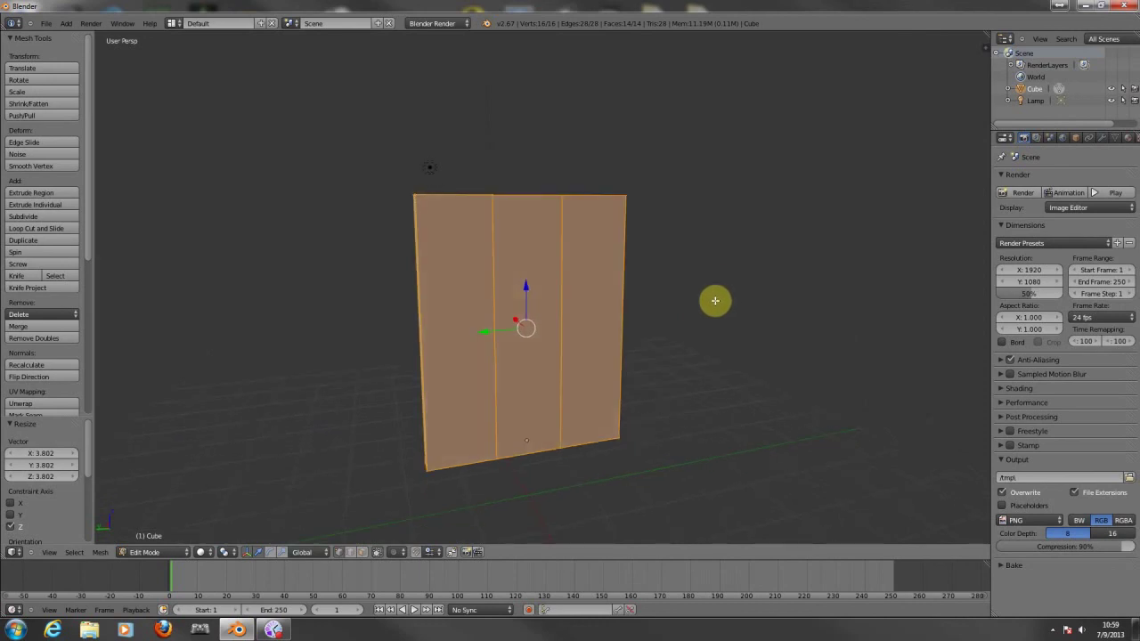
Scale the slab 2.030 times along Y to widen it.
{"action": "key", "text": "s"}
{"action": "key", "text": "y"}
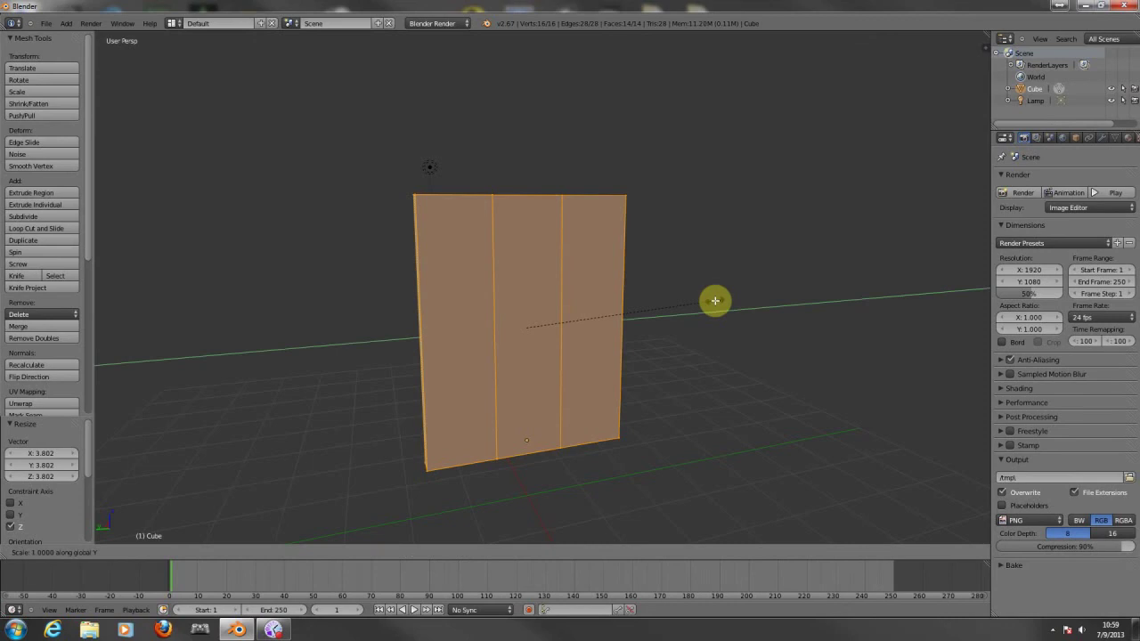
{"action": "left_click", "coordinate": [909, 277]}
{"action": "middle_click_drag", "start_coordinate": [736, 348], "coordinate": [605, 305]}
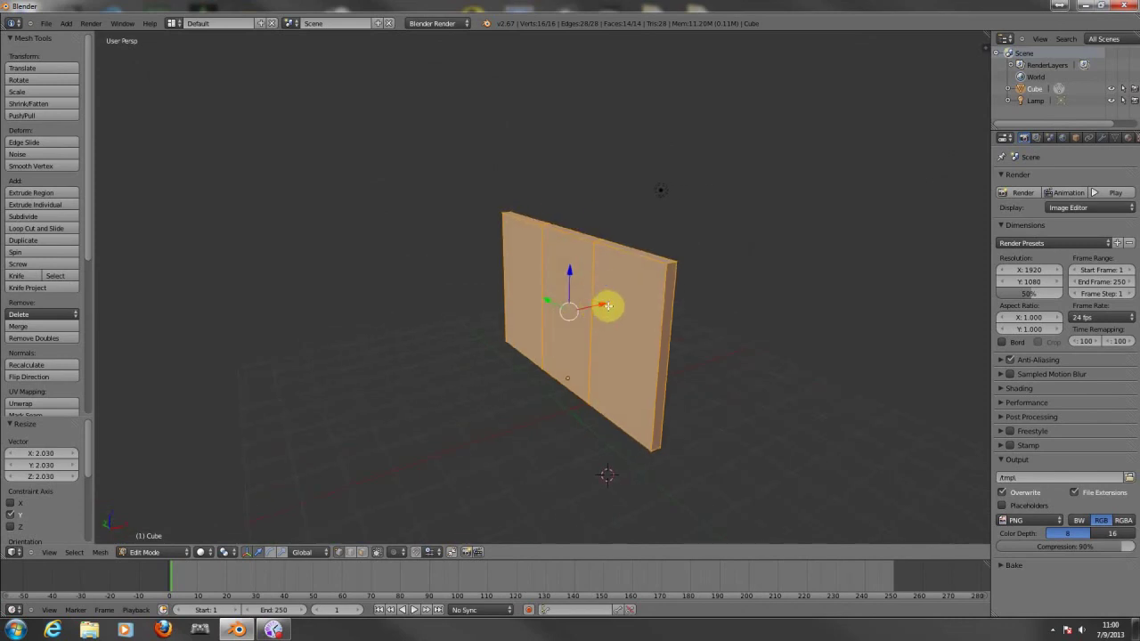
Return to Object Mode and orbit around the finished three-section wall panel.
{"action": "key", "text": "Tab"}
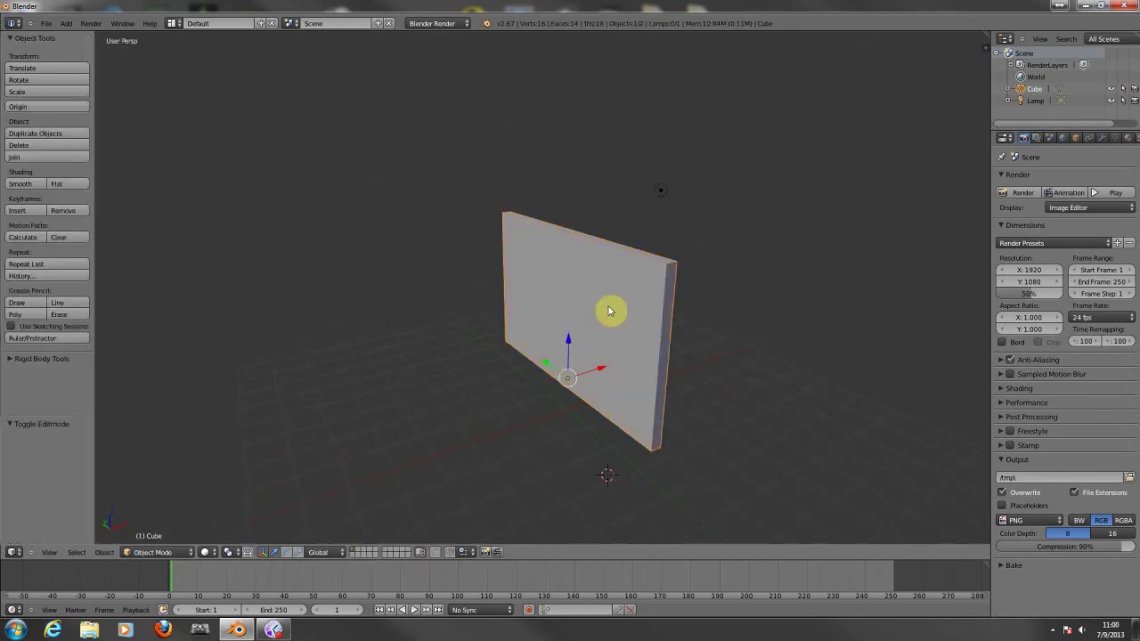
{"action": "middle_click_drag", "start_coordinate": [380, 211], "coordinate": [551, 208]}
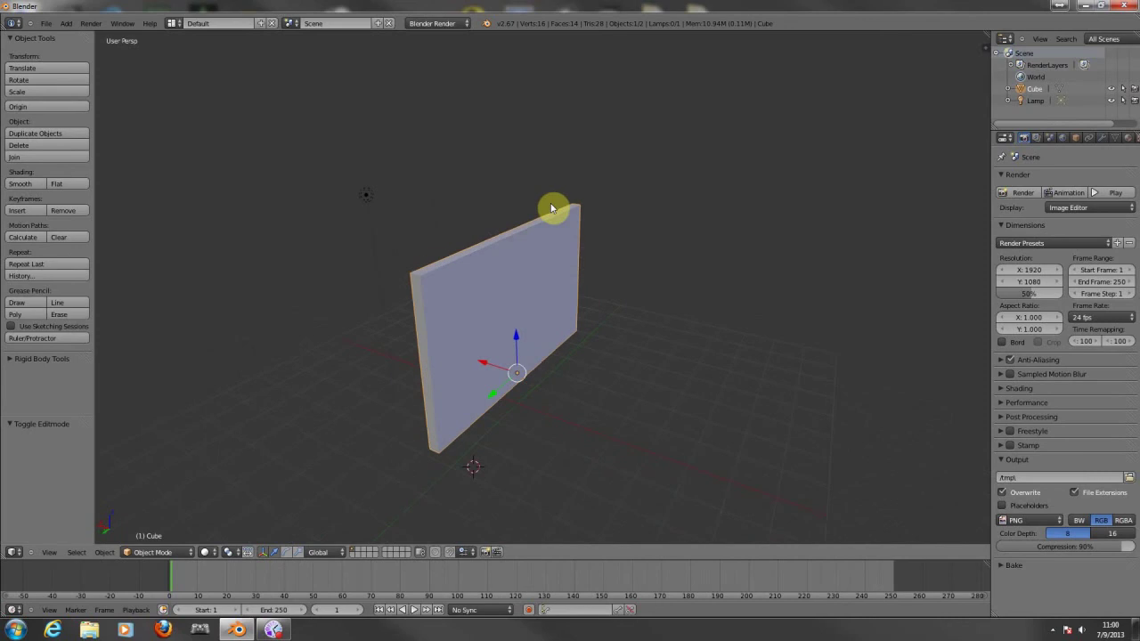